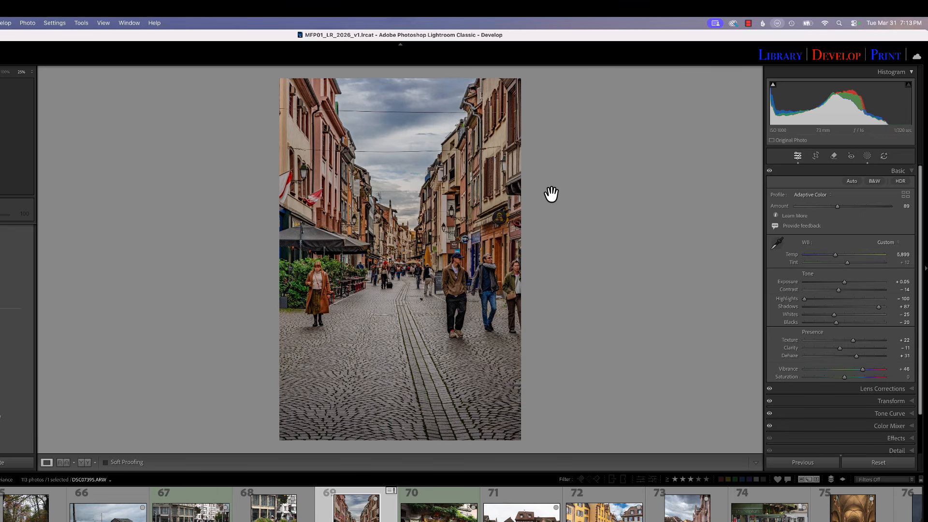
# Step: Switch to Creative Cloud and check the installed apps for the Photoshop (Beta) version
pyautogui.click(733, 22)
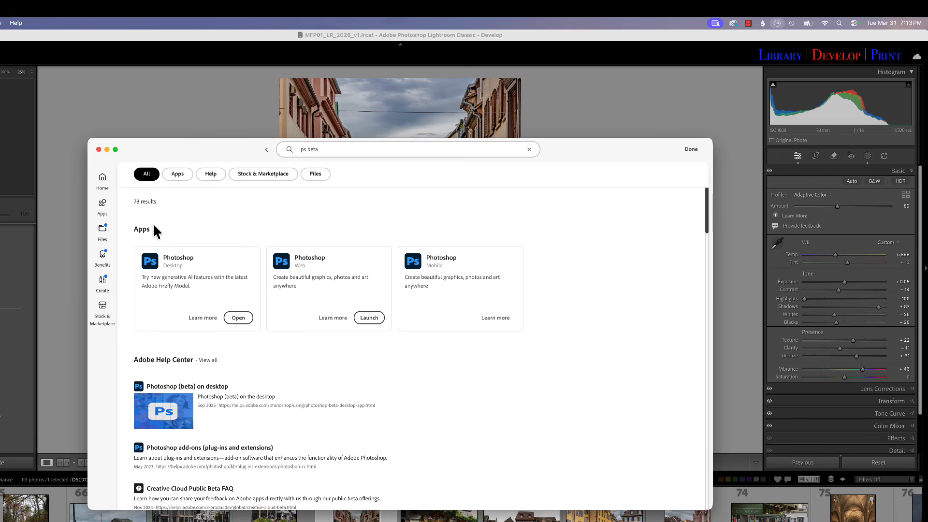
pyautogui.click(103, 209)
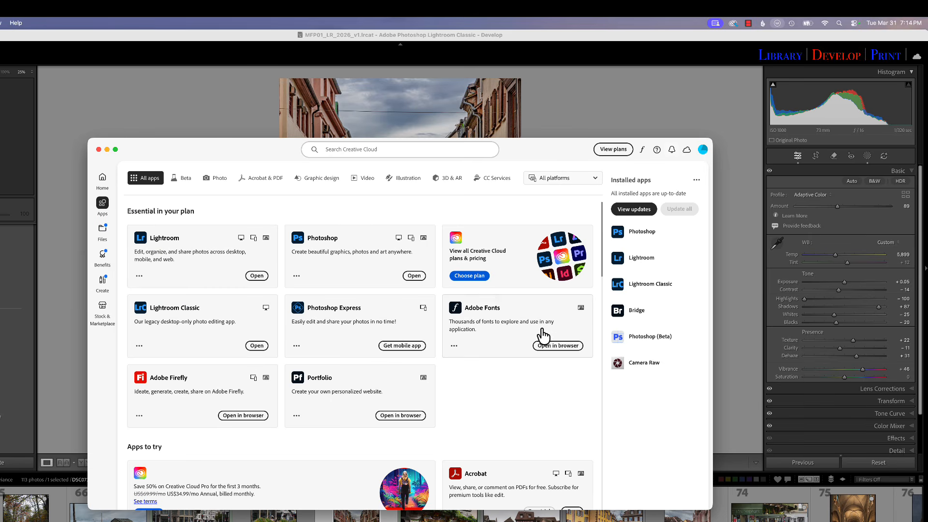
pyautogui.moveTo(634, 337)
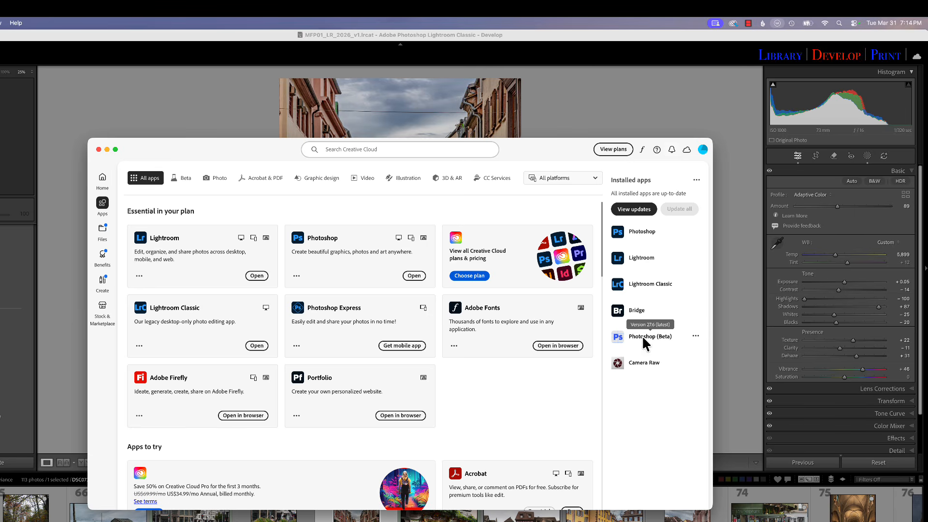
# Step: Search Creative Cloud for "ps beta", view the Photoshop (beta) on desktop help article, and close the Creative Cloud window
pyautogui.click(363, 149)
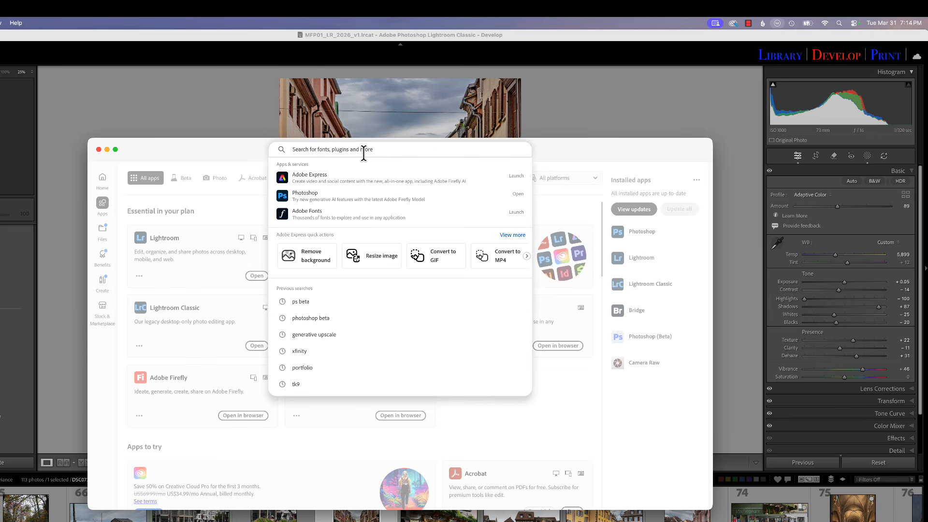
pyautogui.write('ps bet')
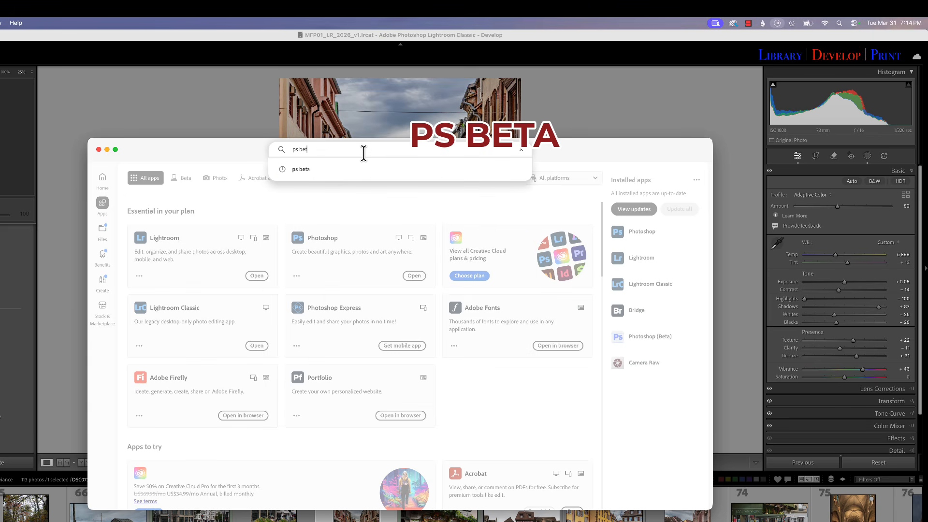
pyautogui.write('a')
pyautogui.press('Return')
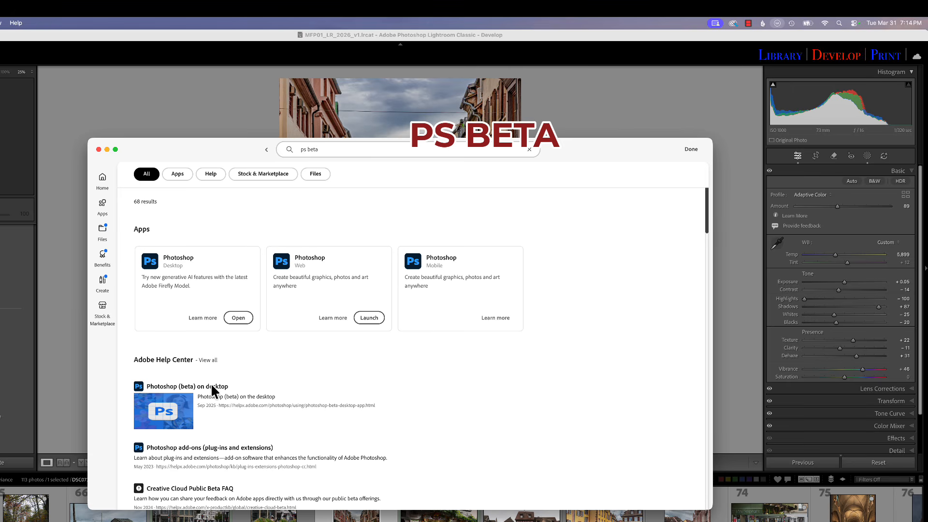
pyautogui.click(186, 414)
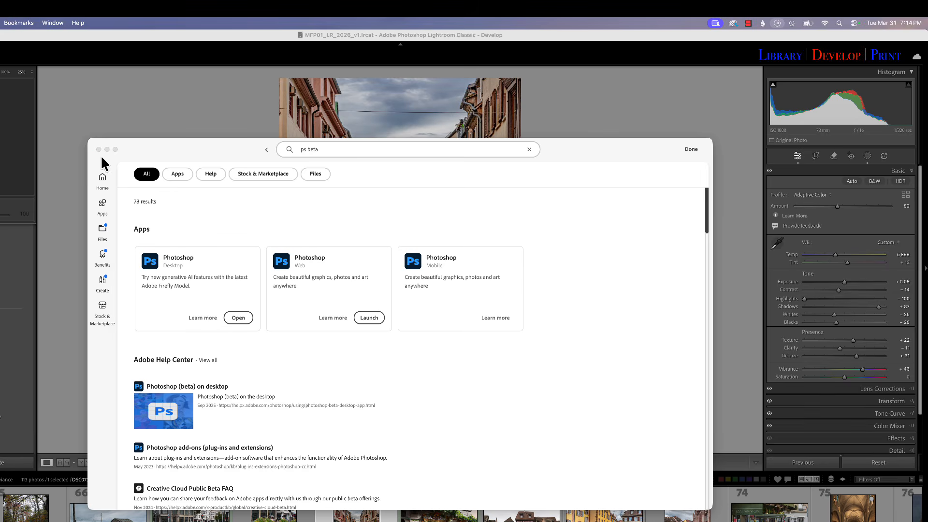
pyautogui.click(99, 149)
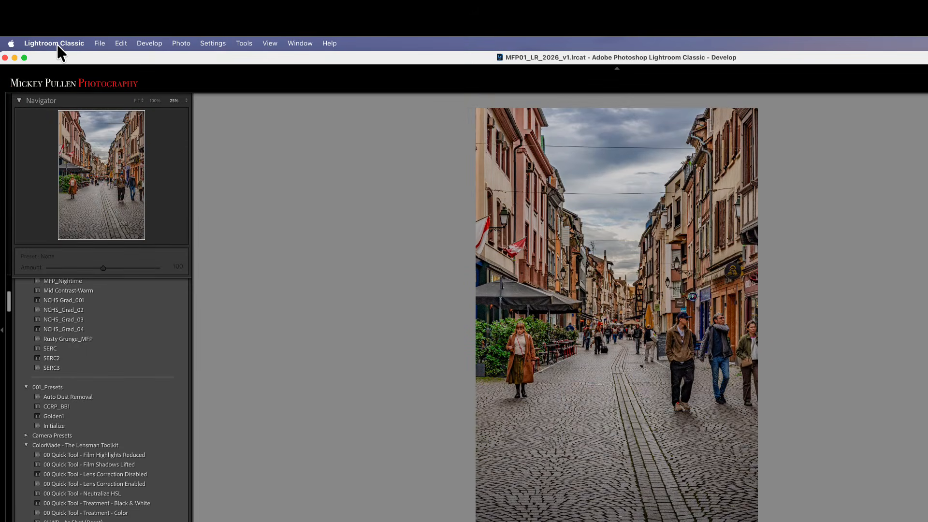
# Step: Set the Photoshop version for external editing to Adobe Photoshop (Beta) in the Lightroom Classic preferences
pyautogui.click(57, 45)
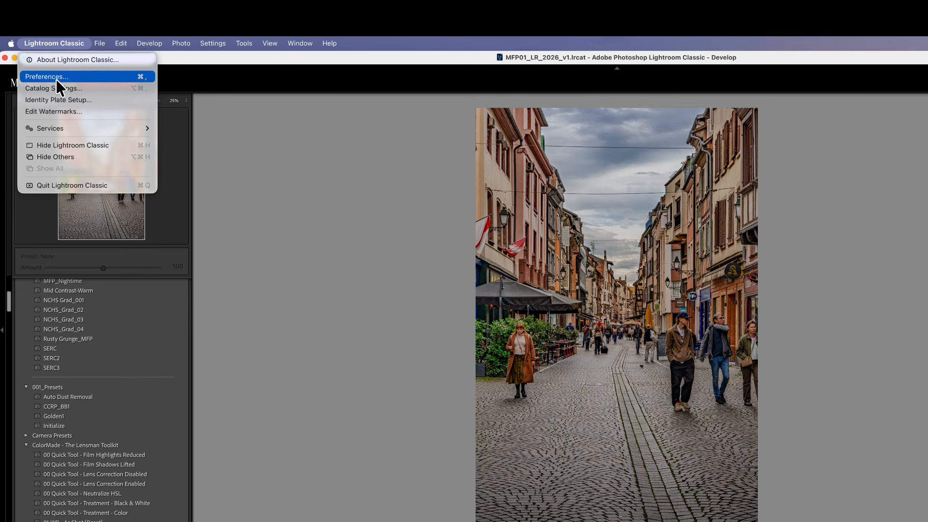
pyautogui.moveTo(116, 43)
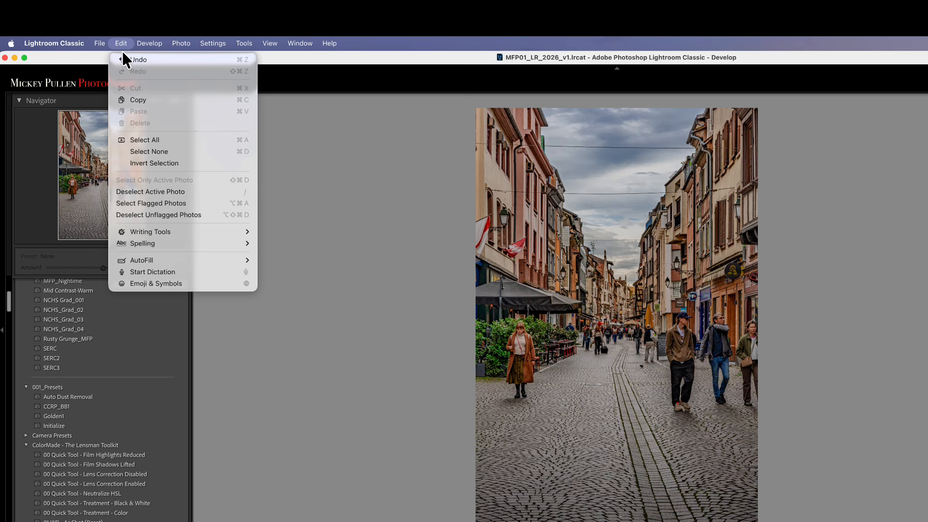
pyautogui.moveTo(135, 233)
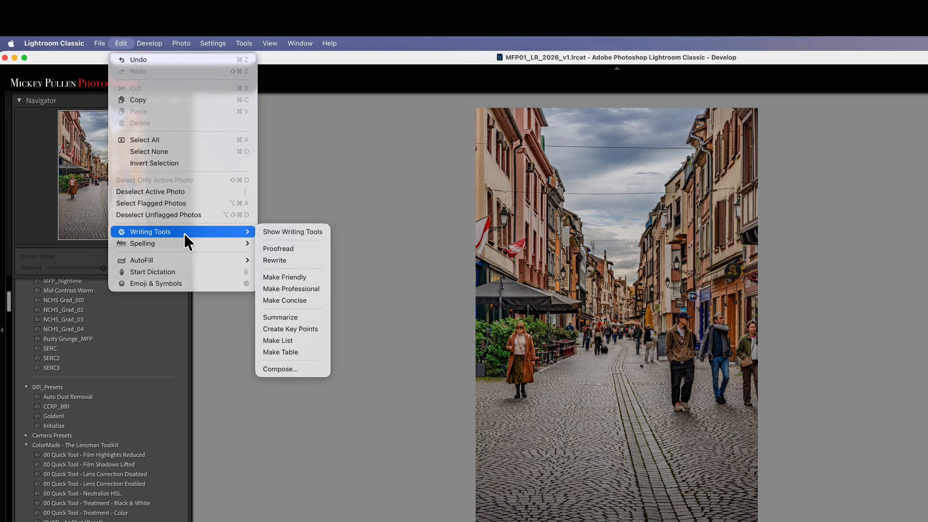
pyautogui.moveTo(52, 41)
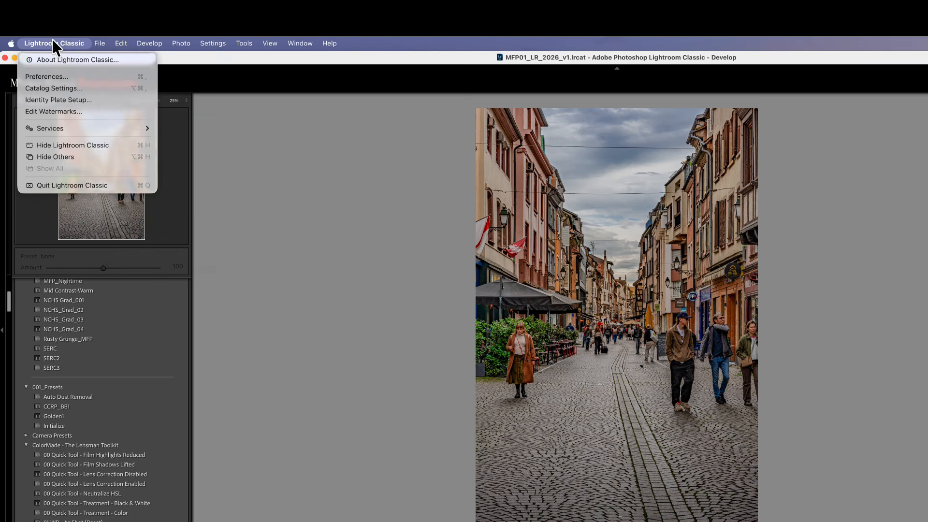
pyautogui.click(58, 77)
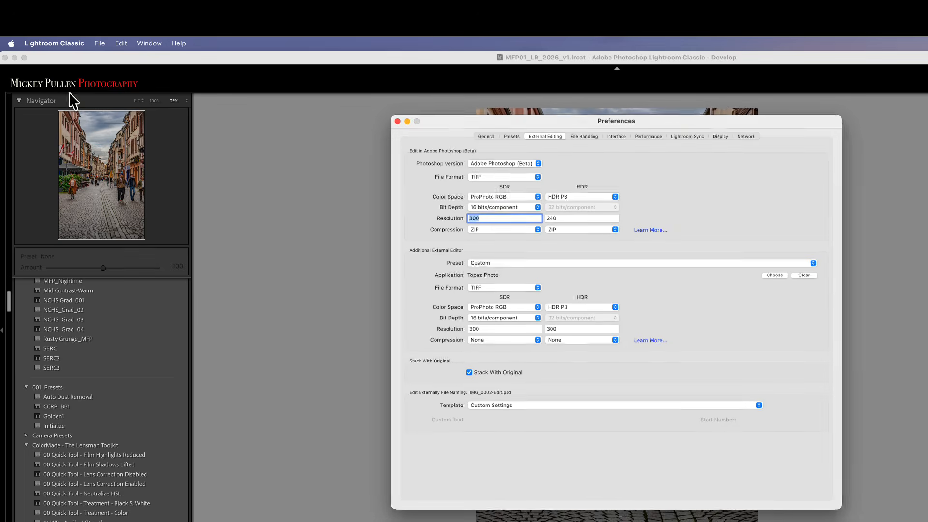
pyautogui.click(545, 135)
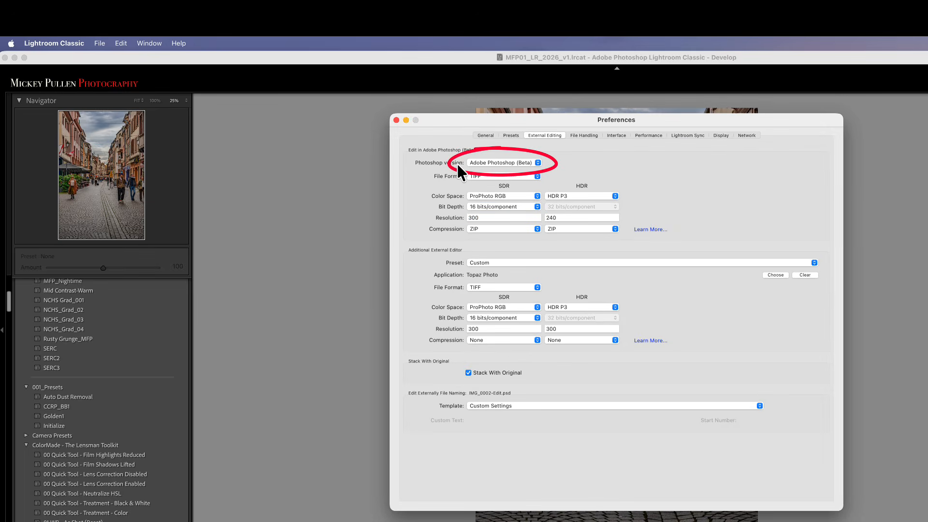
pyautogui.click(481, 162)
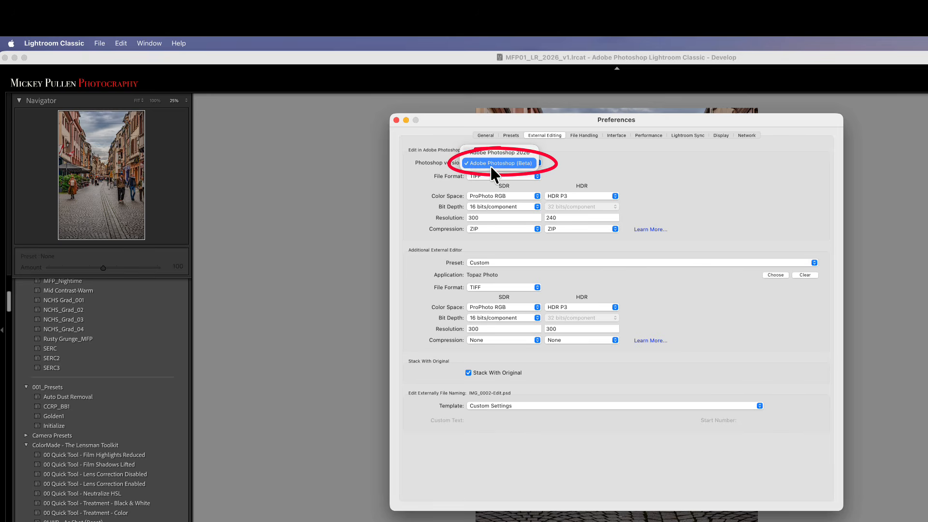
pyautogui.click(493, 164)
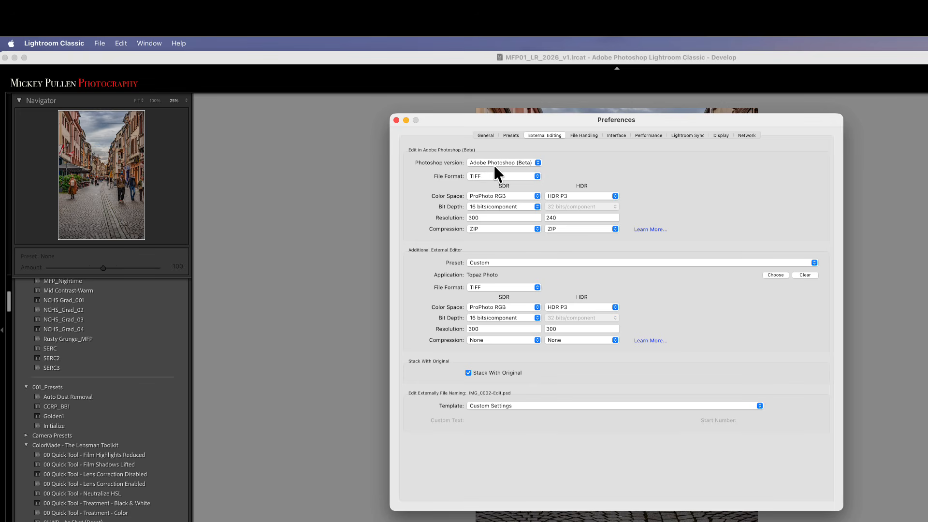
pyautogui.click(396, 120)
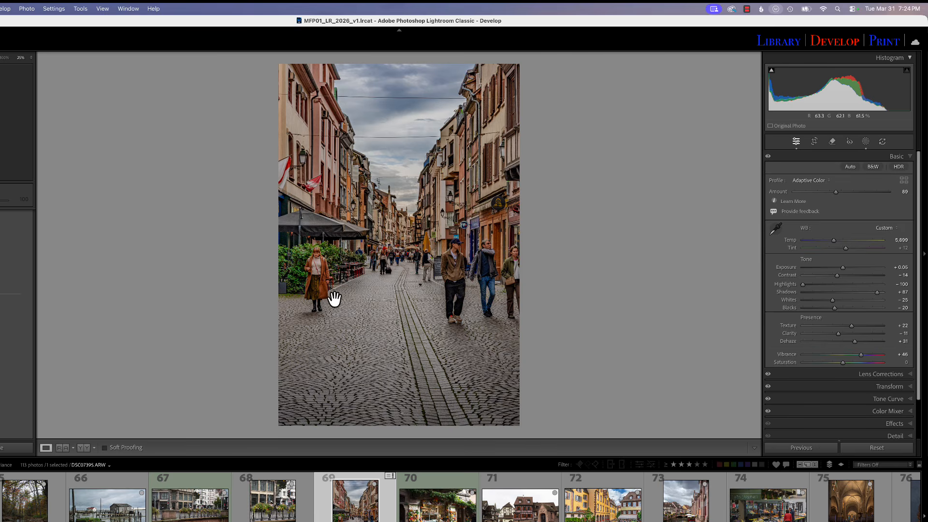
# Step: Send the selected street photo from Lightroom Classic to Adobe Photoshop (Beta) for editing and duplicate its Background layer
pyautogui.click(27, 9)
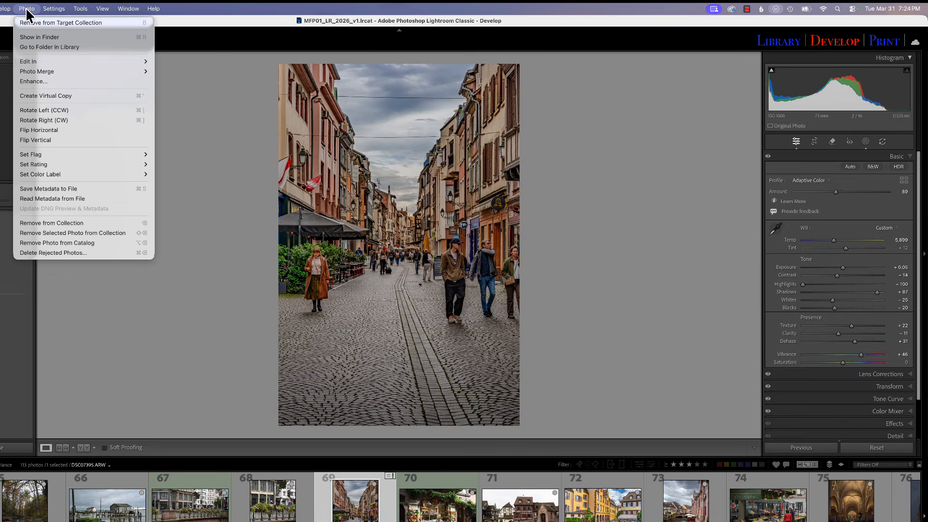
pyautogui.moveTo(40, 68)
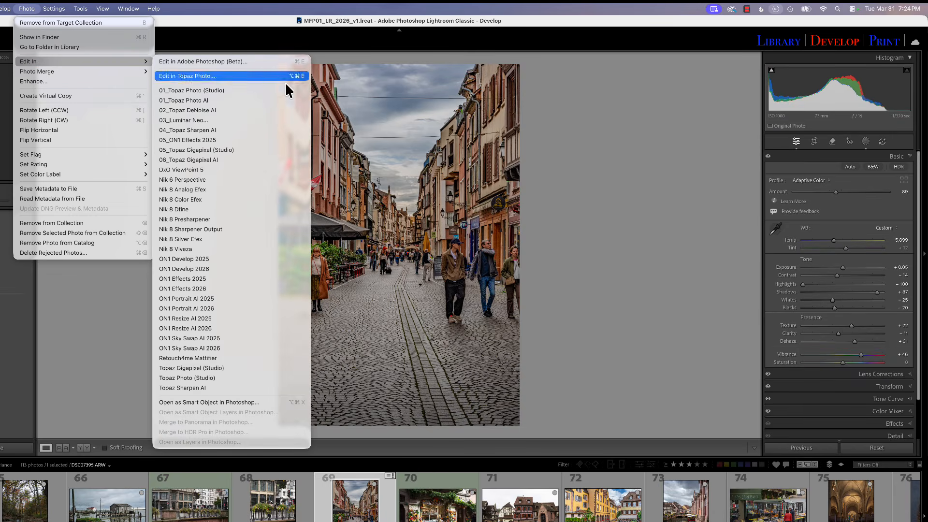
pyautogui.click(555, 161)
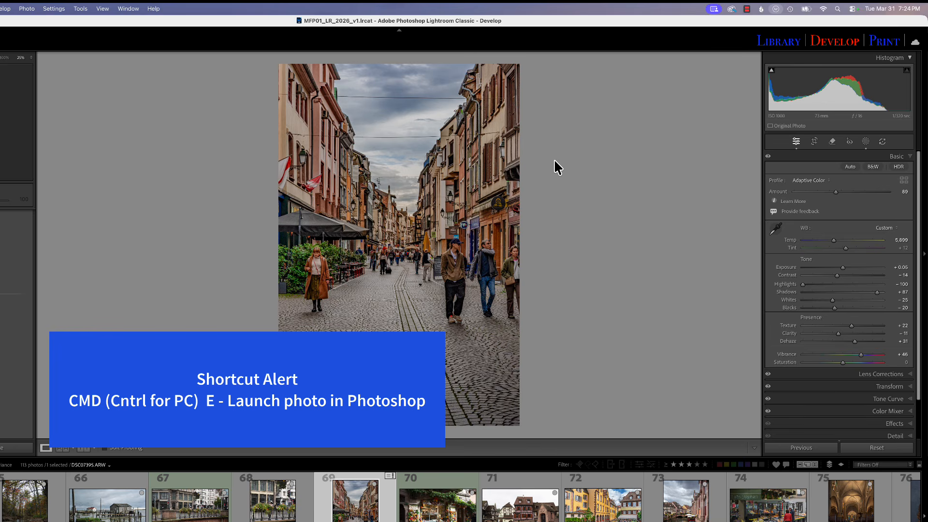
pyautogui.press('super+e')
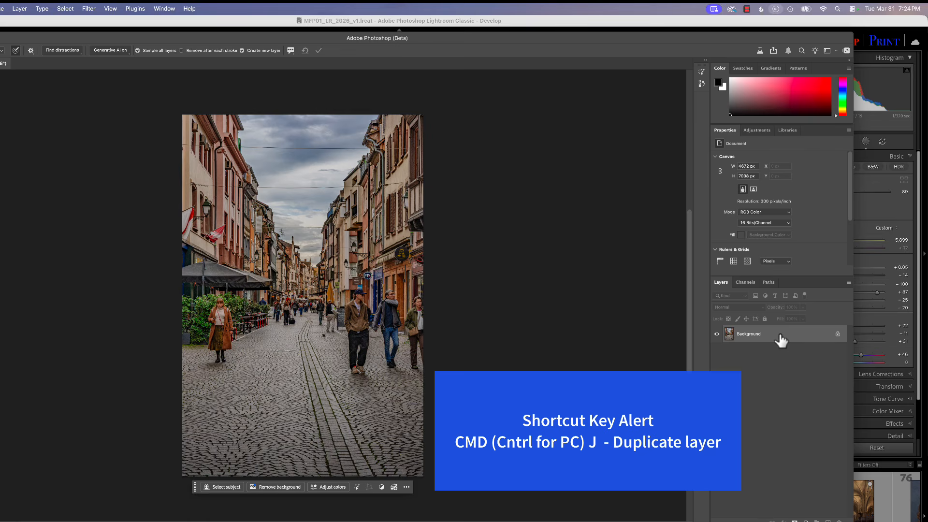
pyautogui.press('super+j')
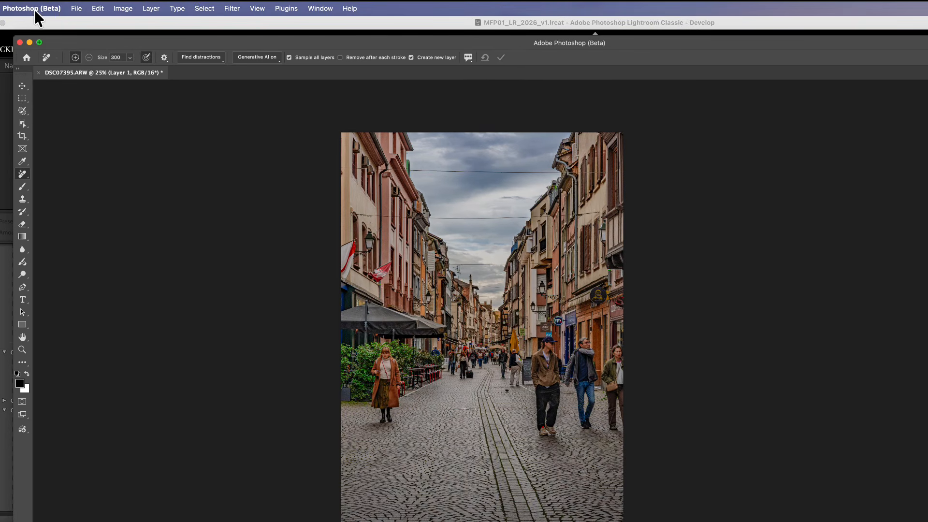
# Step: Review the memory usage, graphics processor, and history and cache settings in the Performance preferences
pyautogui.click(35, 9)
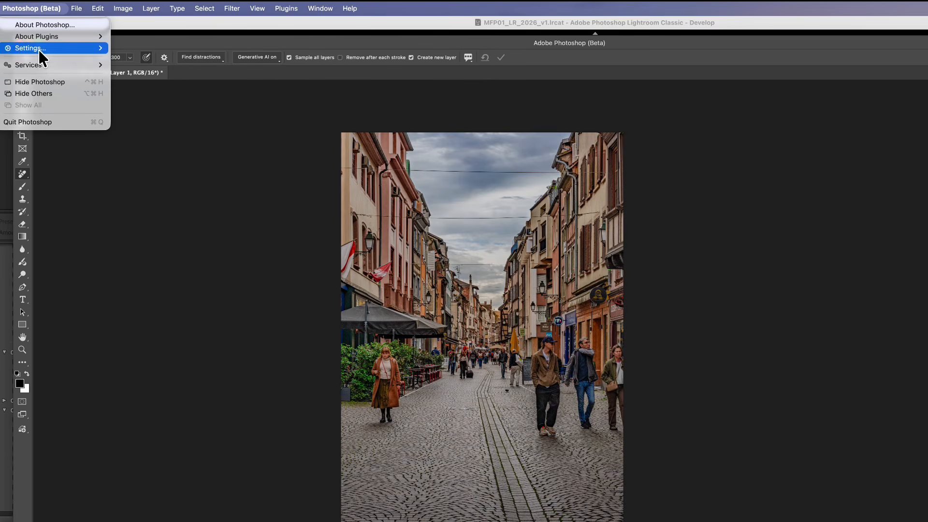
pyautogui.moveTo(39, 53)
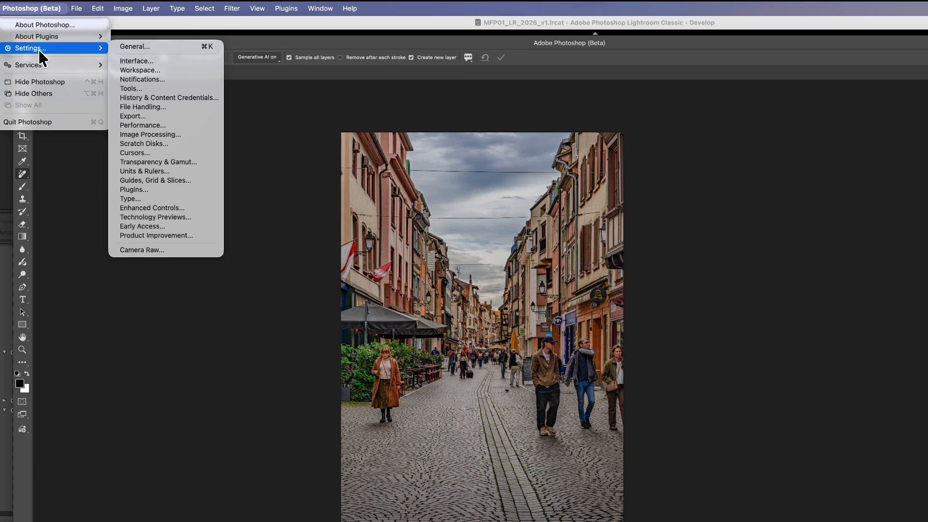
pyautogui.click(134, 50)
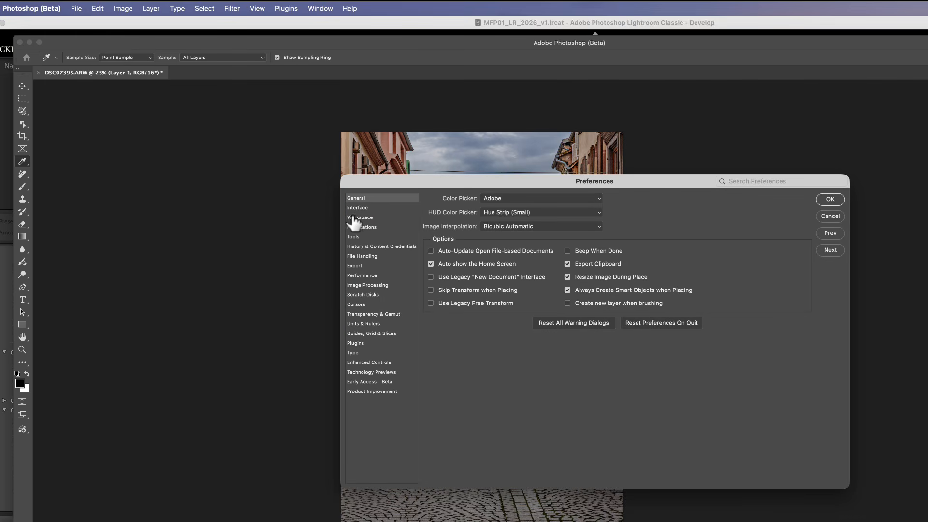
pyautogui.click(368, 275)
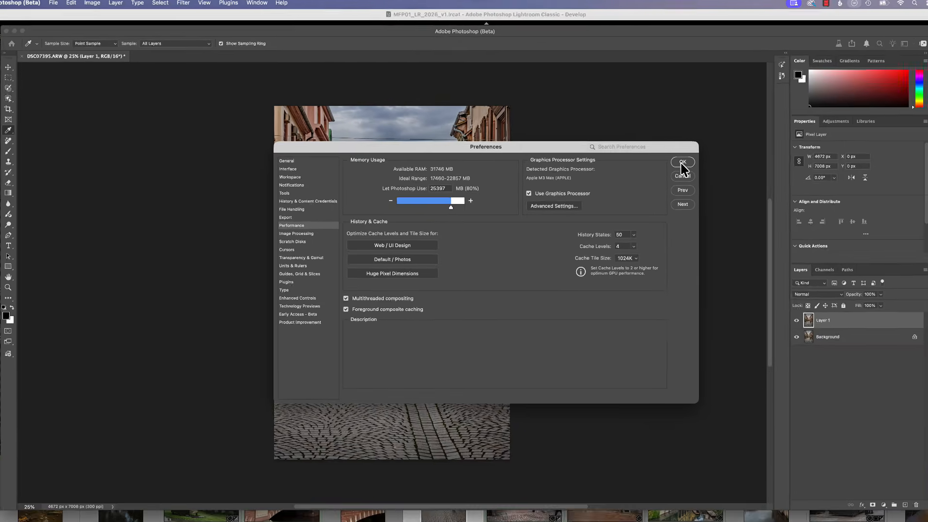
pyautogui.click(830, 199)
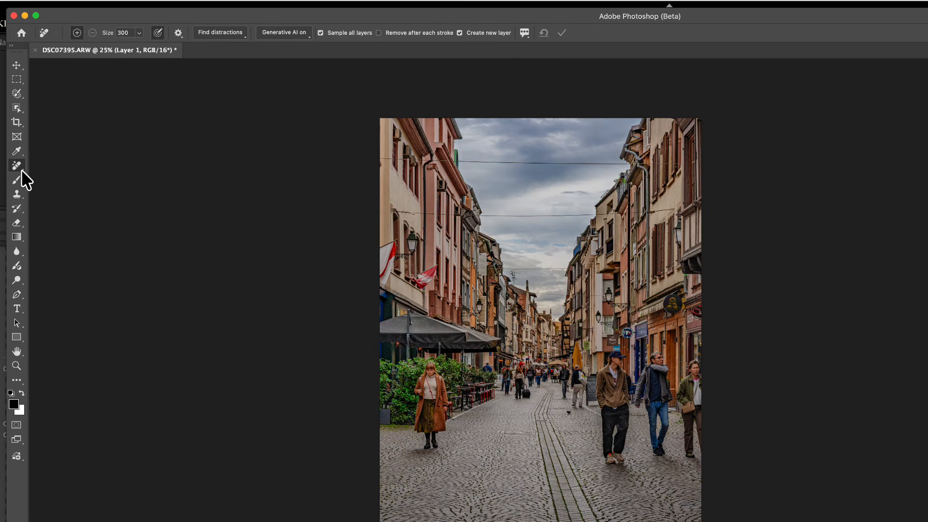
# Step: Activate the Remove tool and review its Find distractions, Generative AI mode, Sample all layers and Remove after each stroke options
pyautogui.click(21, 169)
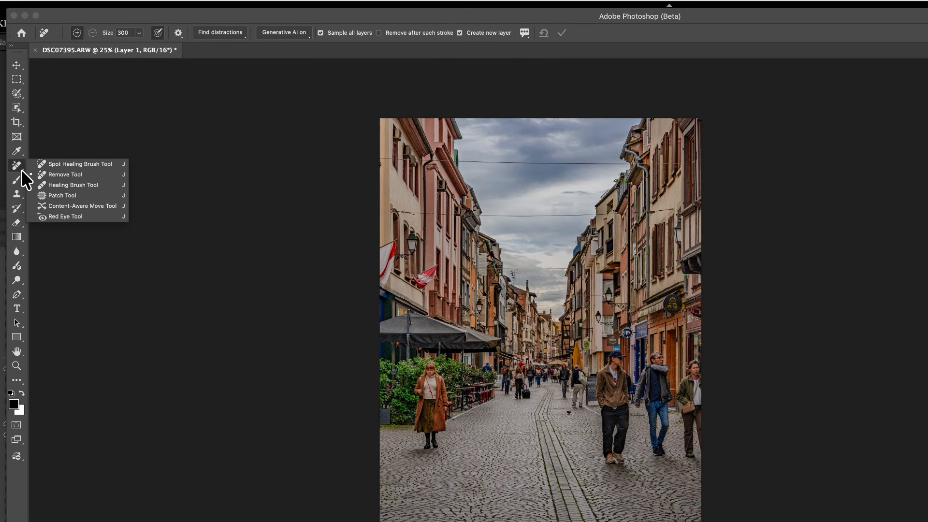
pyautogui.click(68, 174)
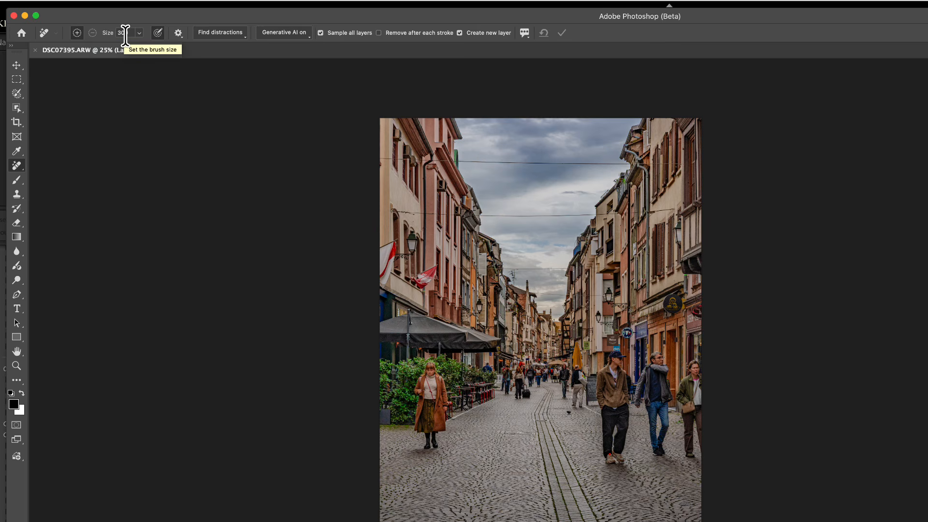
pyautogui.click(240, 37)
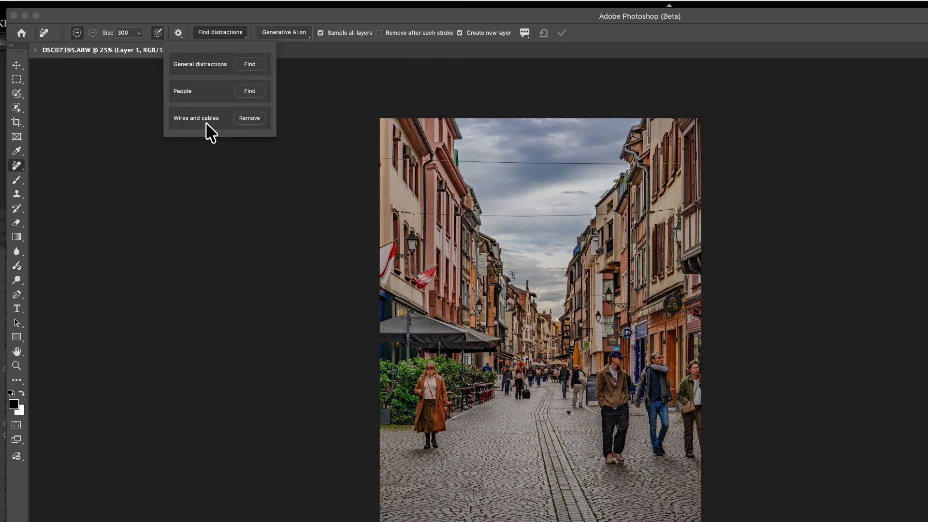
pyautogui.click(293, 33)
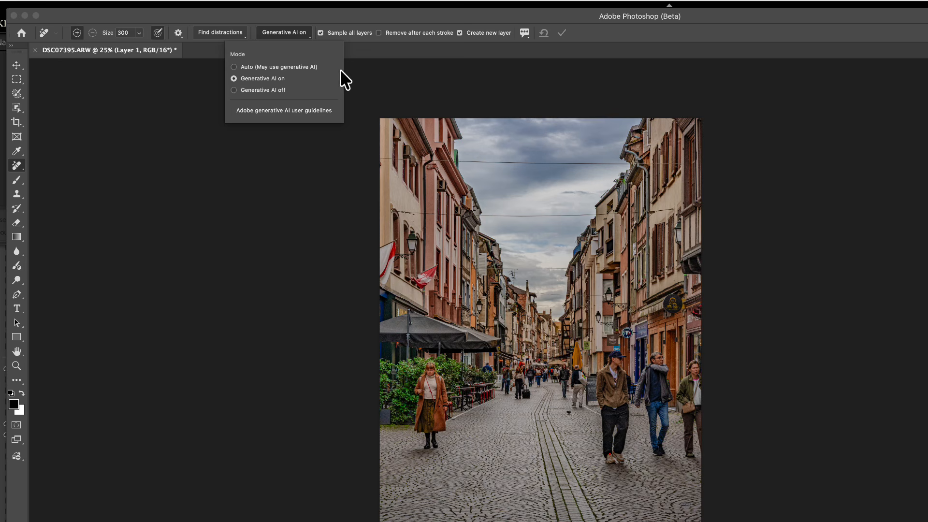
pyautogui.click(340, 33)
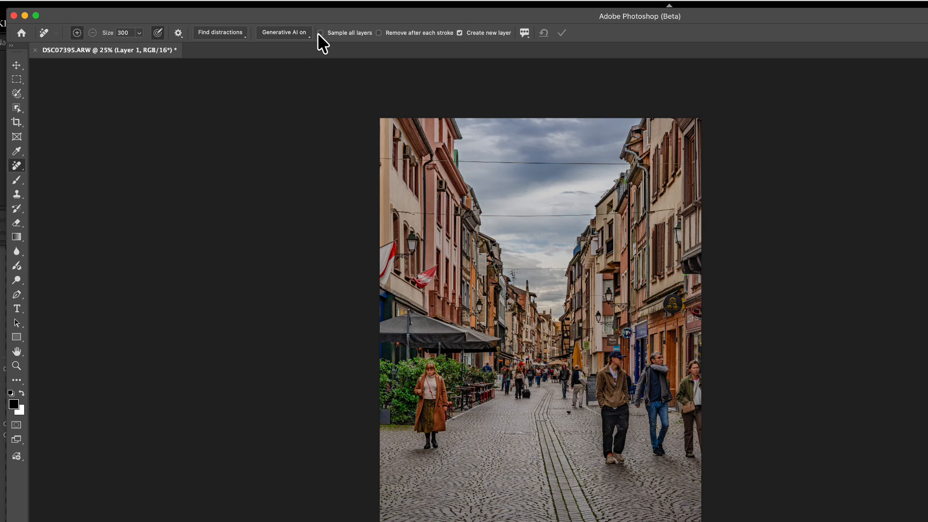
pyautogui.click(379, 33)
# Step: Try brushing over the woman in the brown coat with the Remove tool, and cancel the marked area
pyautogui.moveTo(426, 342)
pyautogui.mouseDown()
pyautogui.moveTo(433, 424)
pyautogui.moveTo(415, 367)
pyautogui.moveTo(426, 440)
pyautogui.mouseUp()
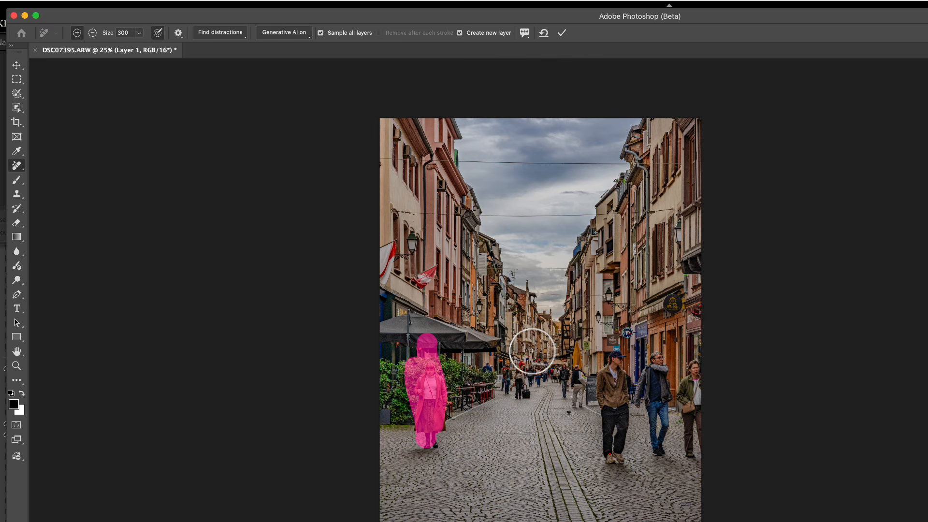
pyautogui.press('Escape')
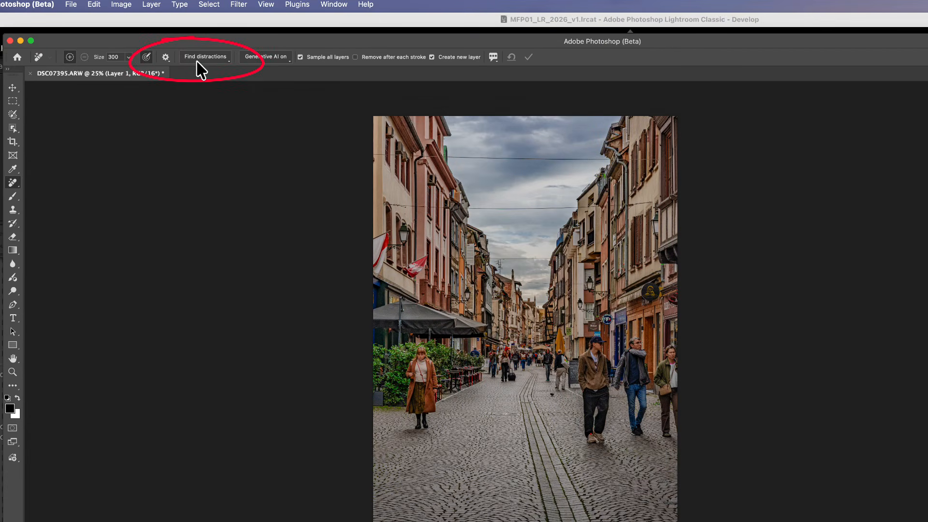
# Step: Detect the photo's general distractions with the Remove tool, toggle all found categories to compare, and leave them deselected
pyautogui.click(222, 60)
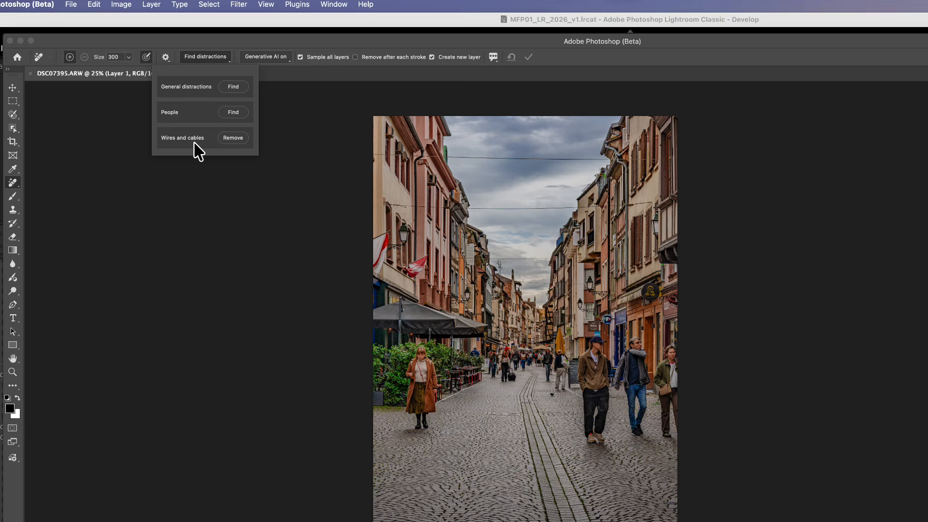
pyautogui.scroll(1, 186, 99)
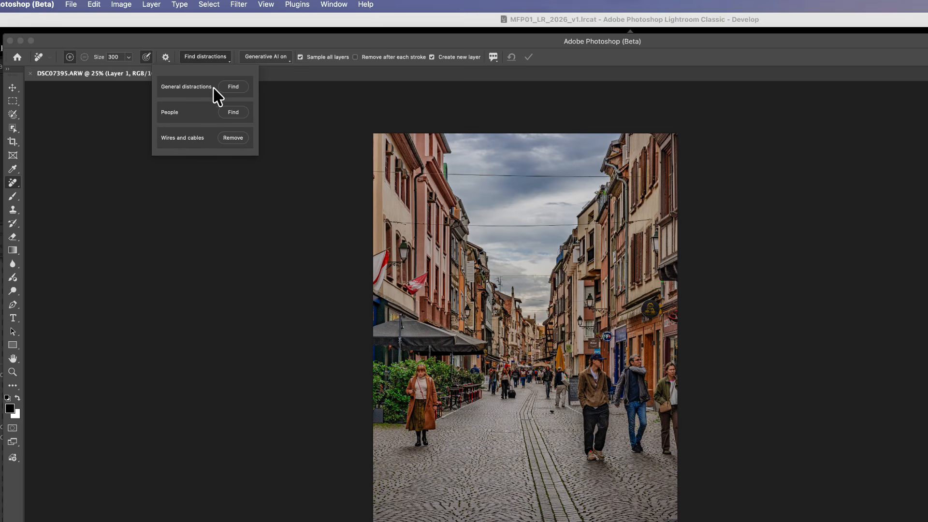
pyautogui.click(235, 88)
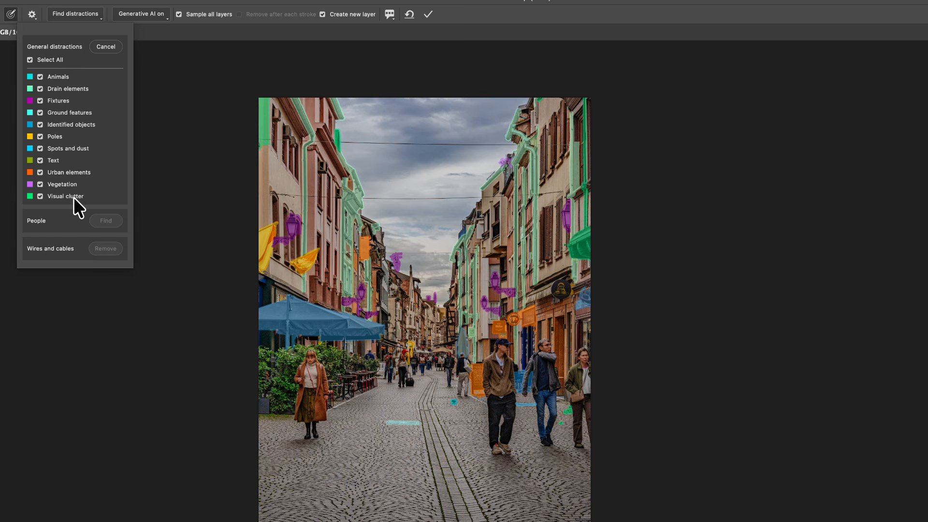
pyautogui.click(48, 60)
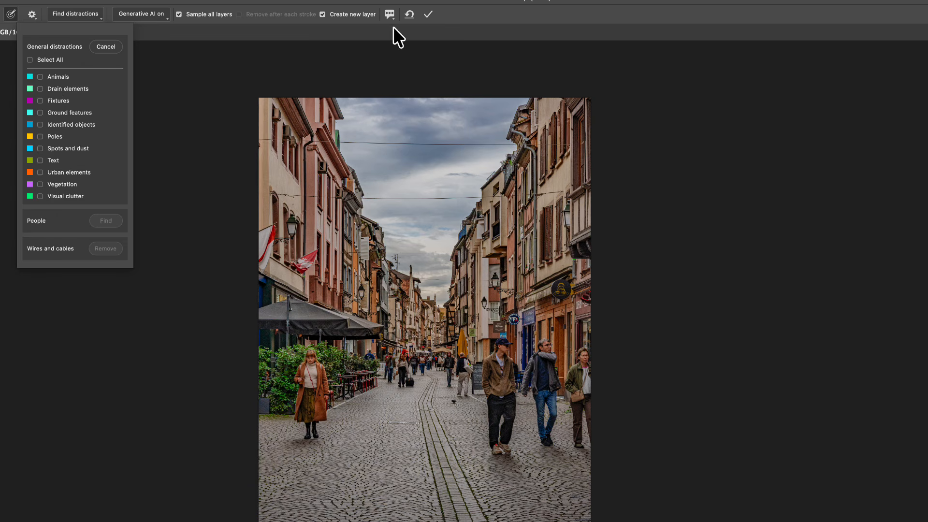
pyautogui.click(44, 60)
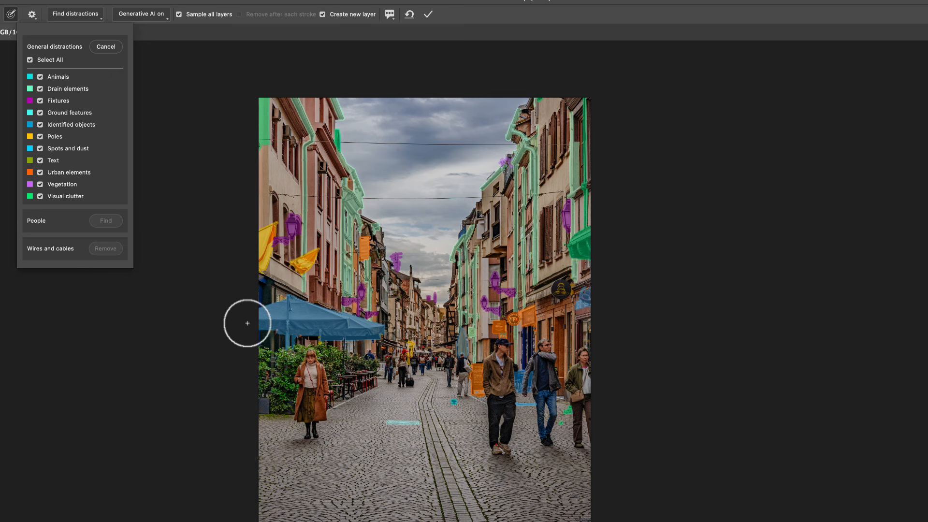
pyautogui.click(45, 60)
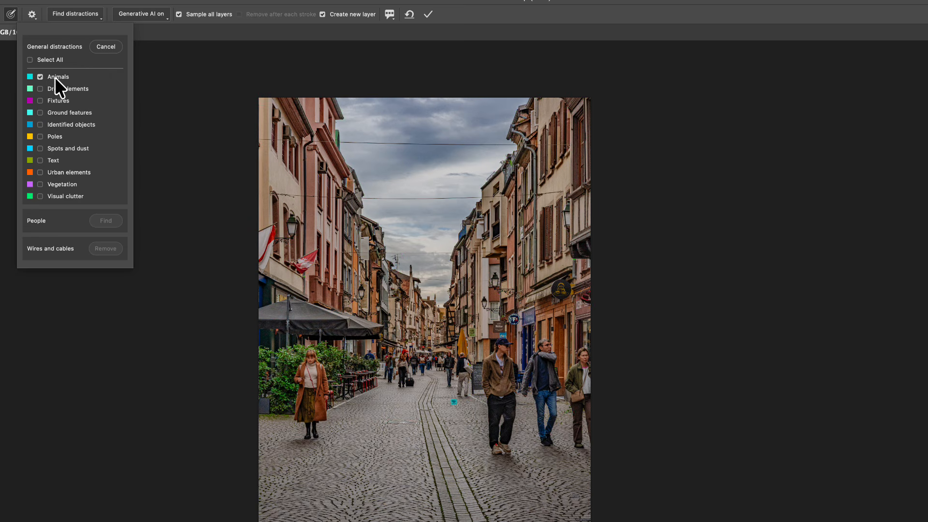
# Step: Toggle the Animals and Drain elements categories to check their highlighted areas, leaving both selected
pyautogui.click(55, 76)
pyautogui.click(54, 77)
pyautogui.click(54, 76)
pyautogui.click(54, 77)
pyautogui.moveTo(449, 404)
pyautogui.mouseDown()
pyautogui.moveTo(446, 393)
pyautogui.moveTo(465, 401)
pyautogui.moveTo(454, 394)
pyautogui.mouseUp()
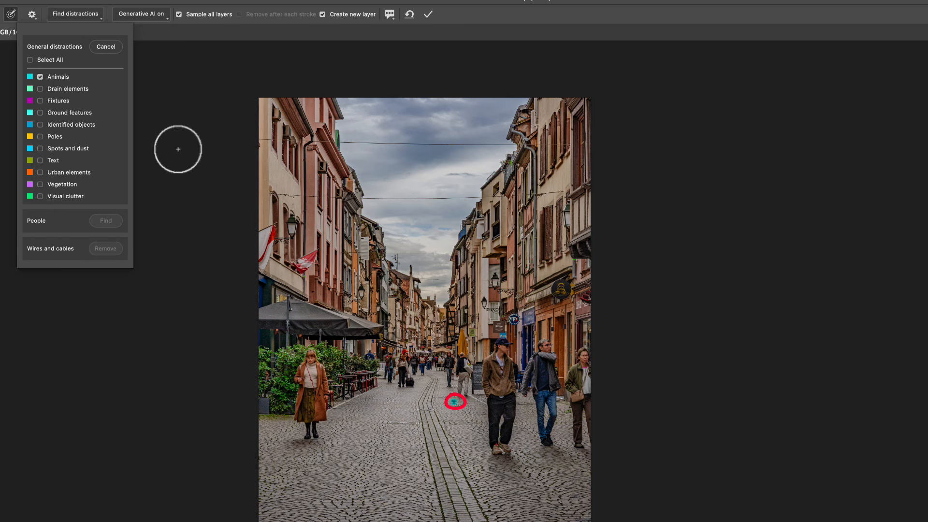
pyautogui.click(53, 77)
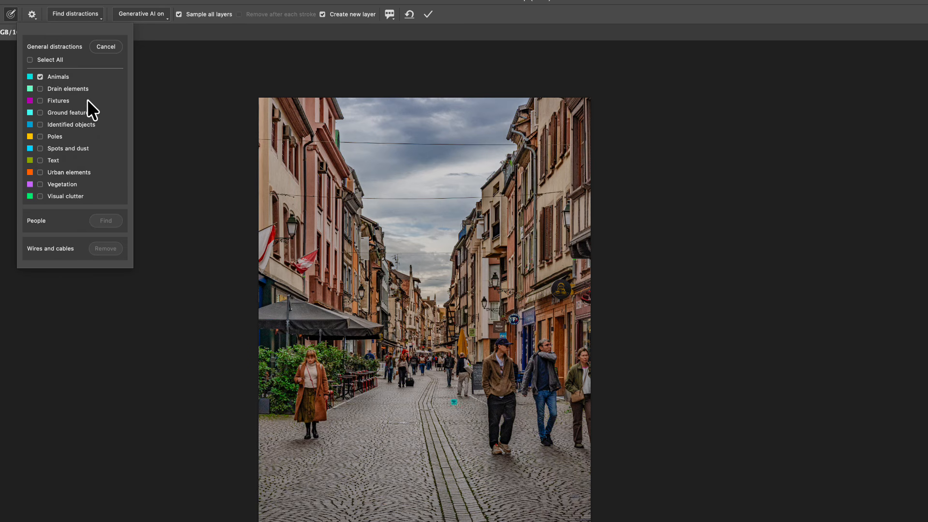
pyautogui.click(67, 89)
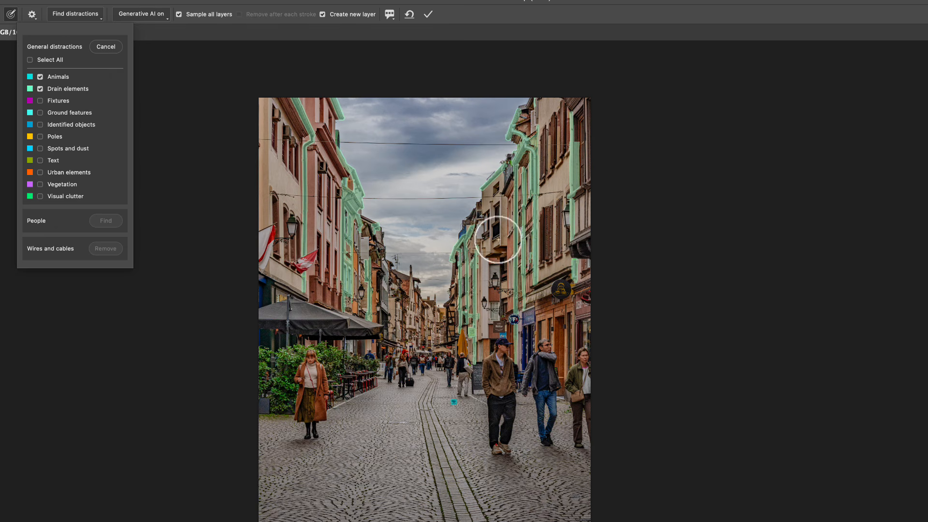
pyautogui.click(40, 89)
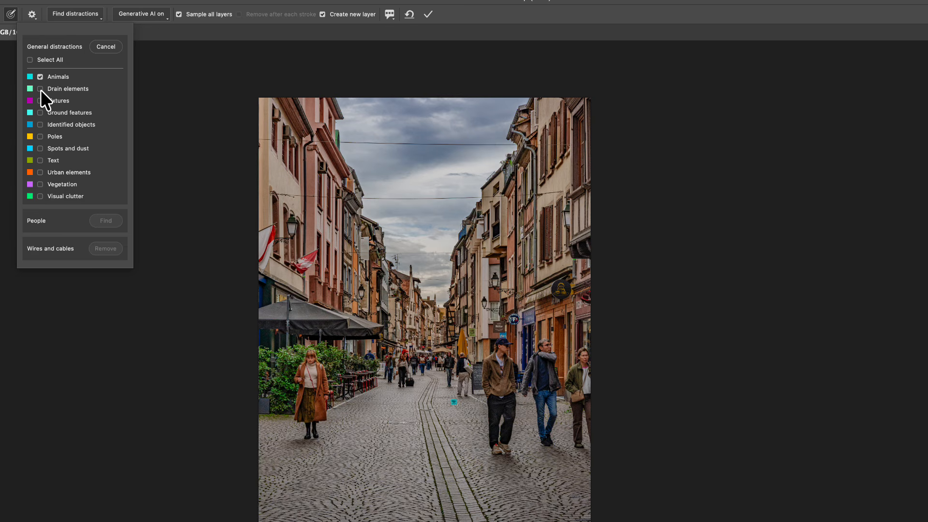
pyautogui.click(40, 89)
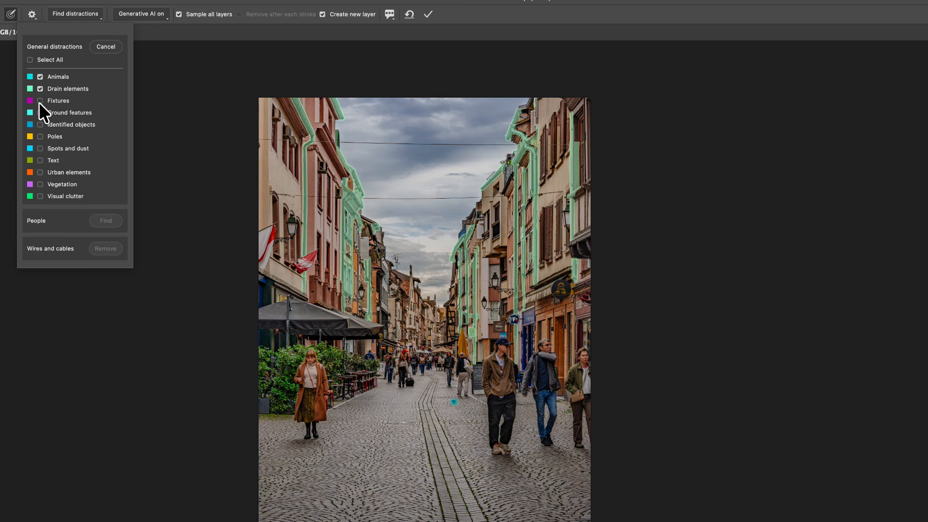
# Step: Include the remaining distraction categories from Fixtures to Visual clutter and remove everything highlighted
pyautogui.click(40, 100)
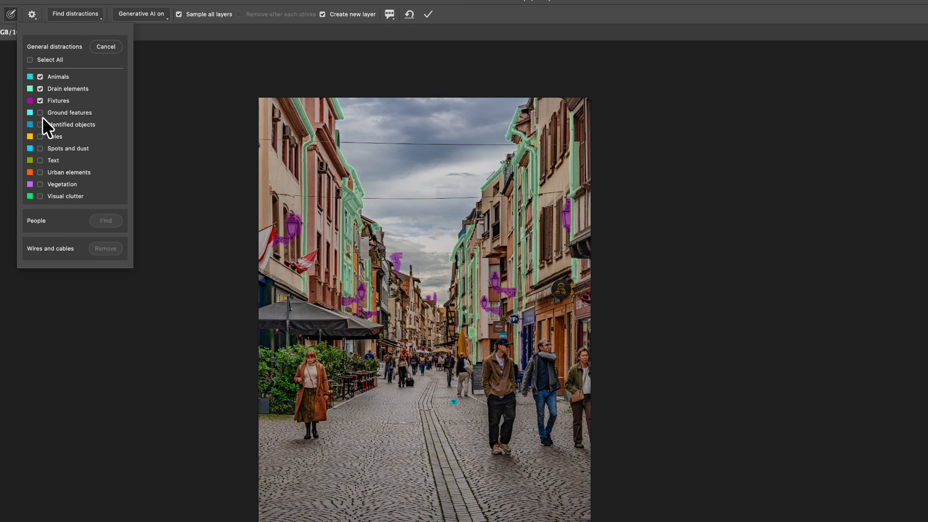
pyautogui.click(42, 114)
pyautogui.click(41, 124)
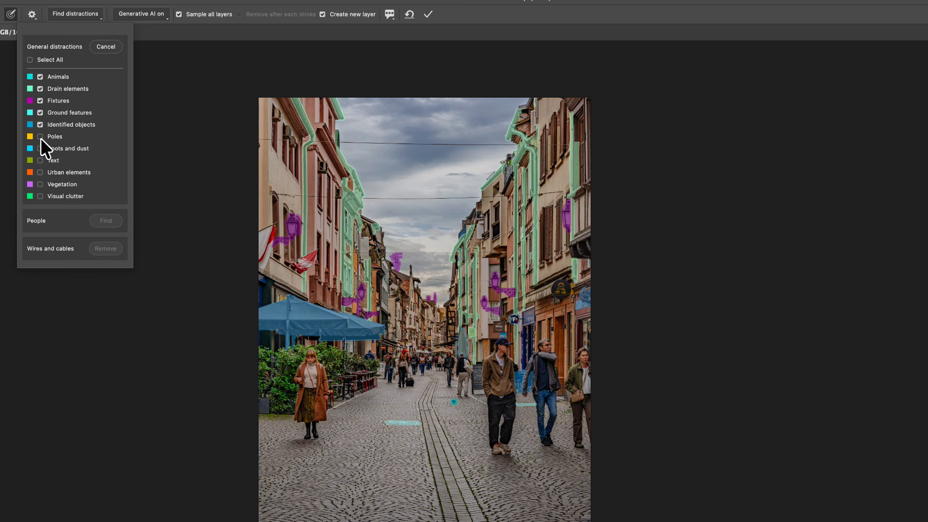
pyautogui.click(40, 136)
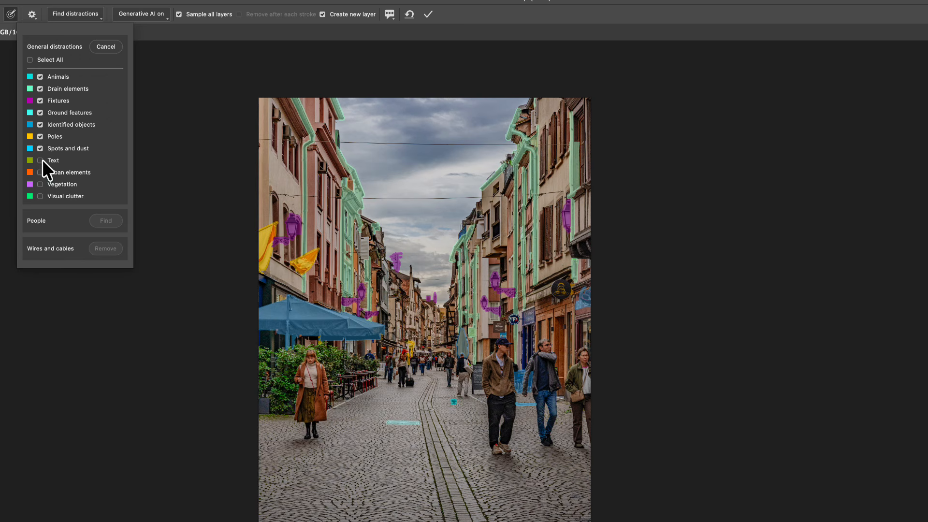
pyautogui.click(40, 174)
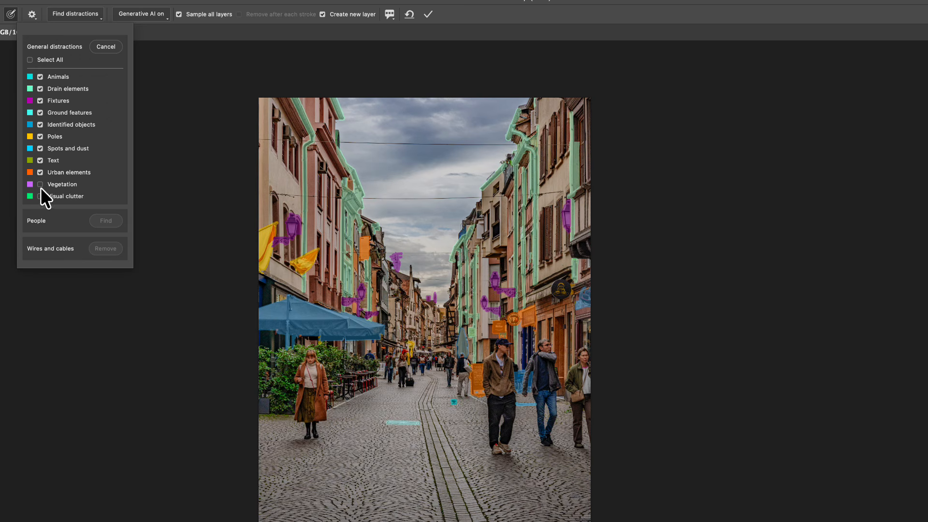
pyautogui.click(40, 196)
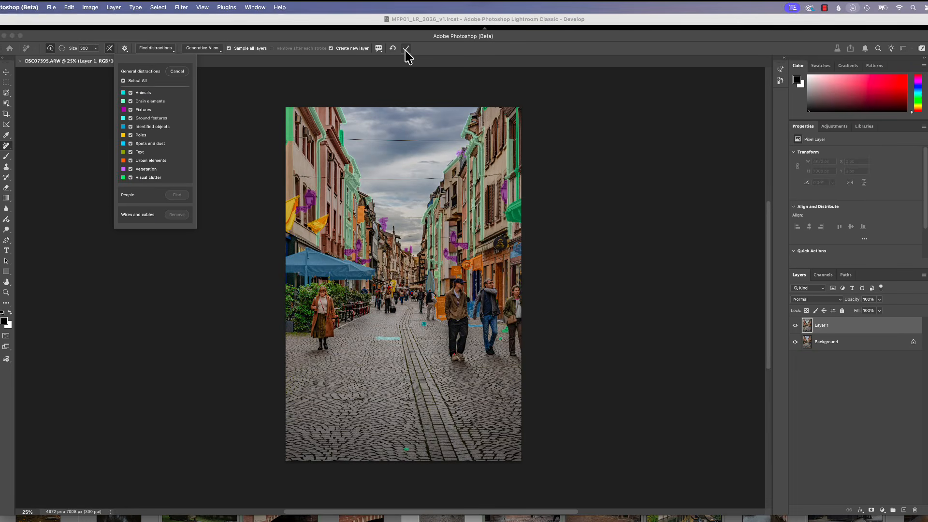
pyautogui.click(406, 49)
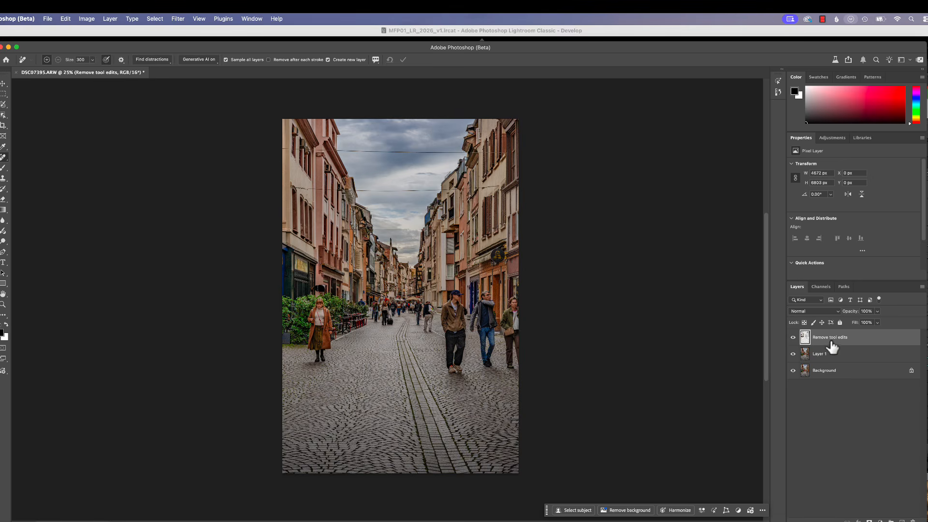
# Step: Compare the photo before and after the removal by toggling the Remove tool edits layer's visibility
pyautogui.click(793, 338)
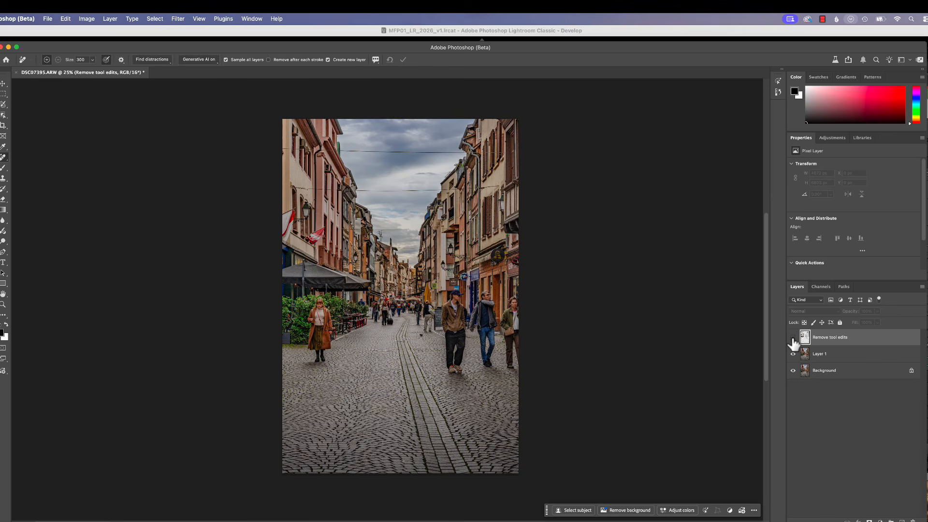
pyautogui.click(793, 338)
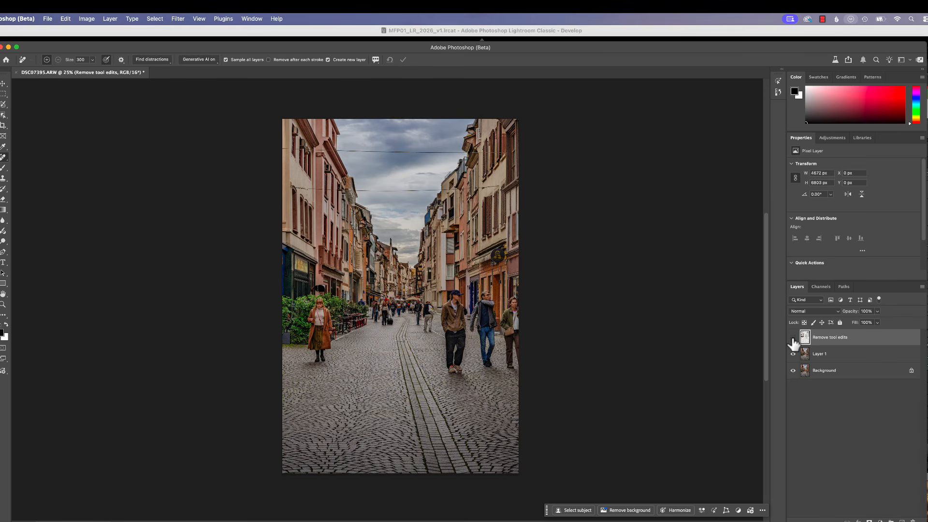
pyautogui.click(793, 338)
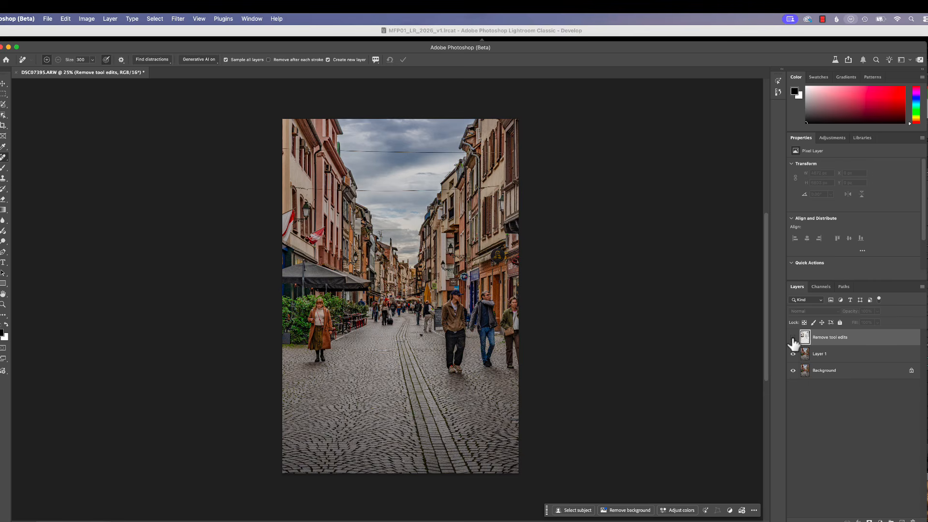
pyautogui.click(793, 338)
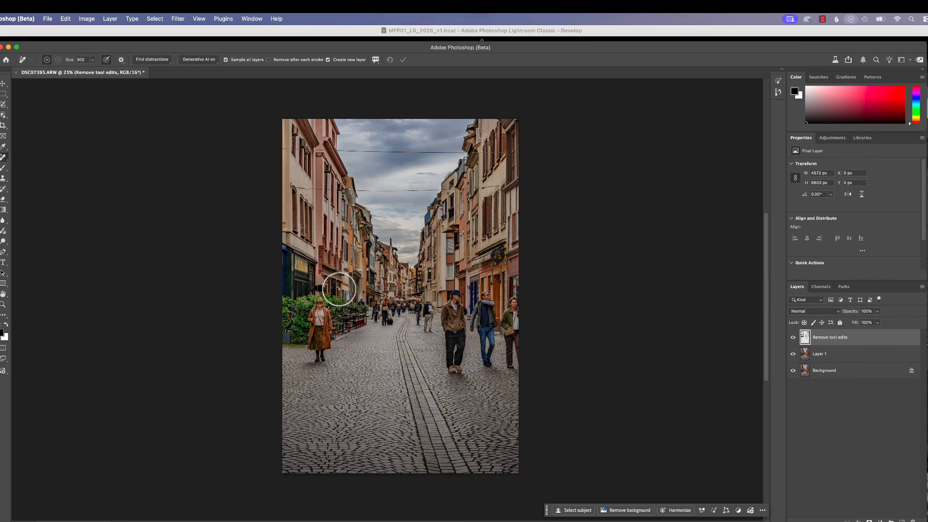
pyautogui.click(793, 338)
pyautogui.click(793, 337)
pyautogui.click(793, 338)
pyautogui.click(793, 338)
pyautogui.click(793, 337)
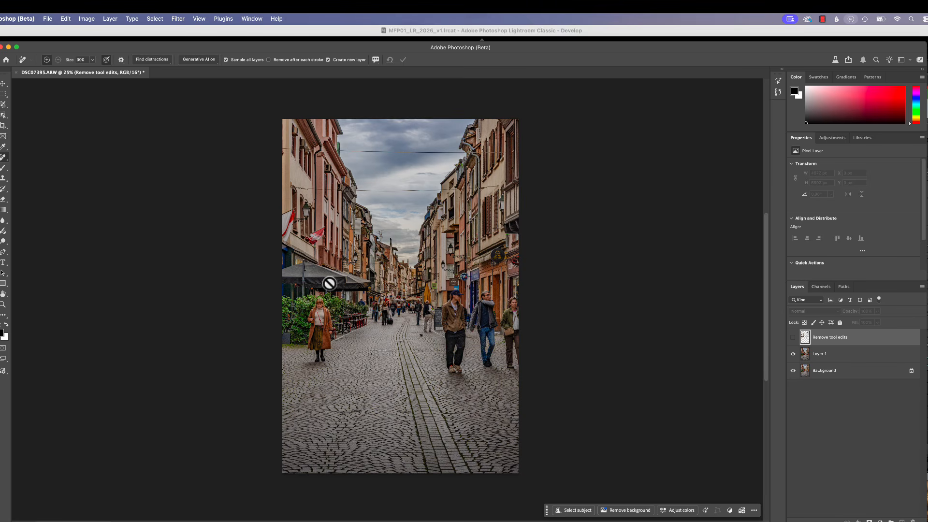
# Step: Try to detect people in the photo while the Remove tool edits layer is hidden
pyautogui.click(152, 60)
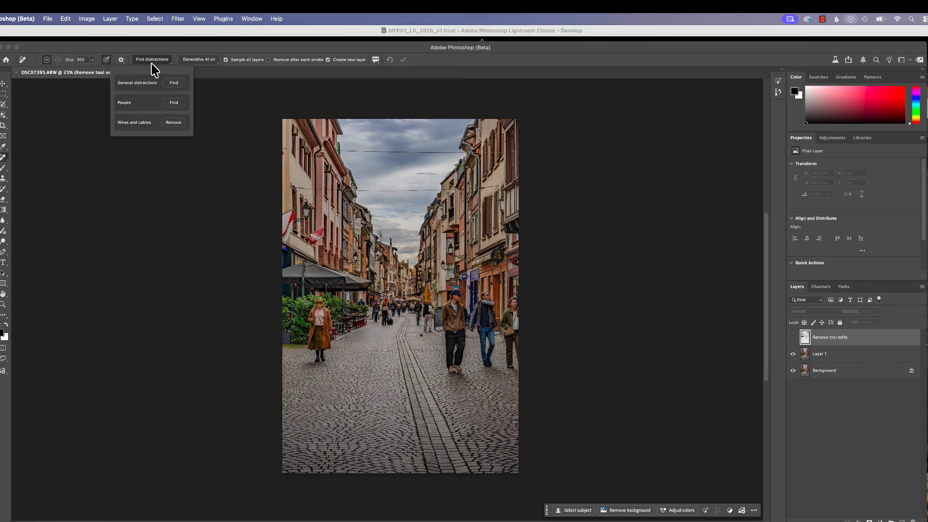
pyautogui.click(174, 103)
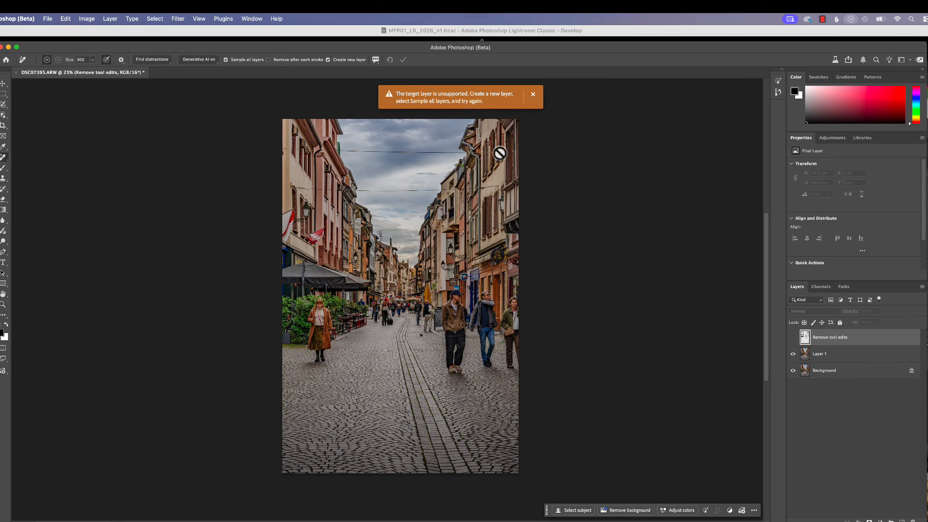
pyautogui.click(534, 95)
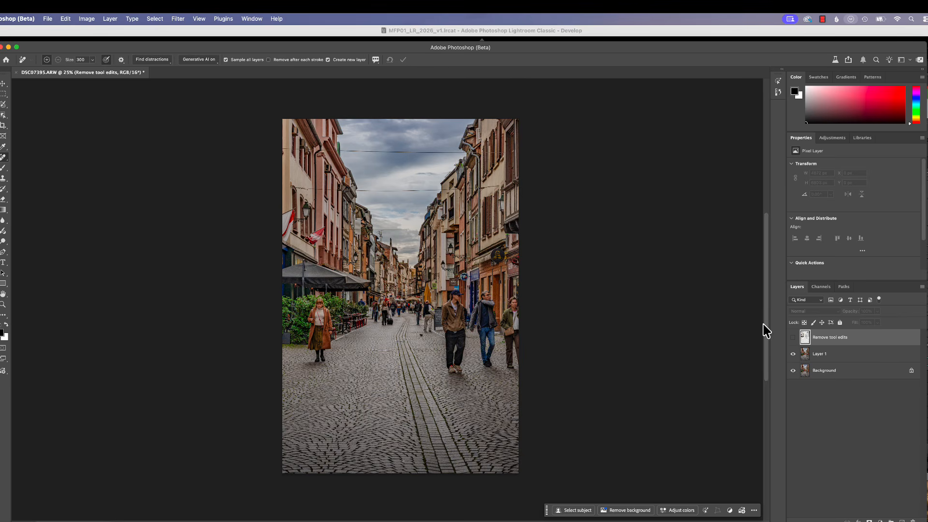
# Step: Show the Remove tool edits layer and detect the people in the photo
pyautogui.click(793, 338)
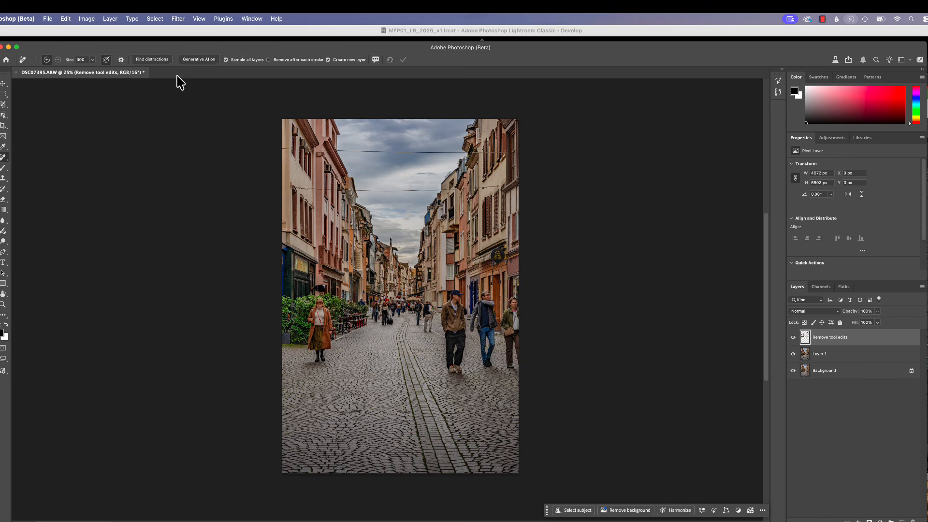
pyautogui.click(156, 60)
pyautogui.click(174, 103)
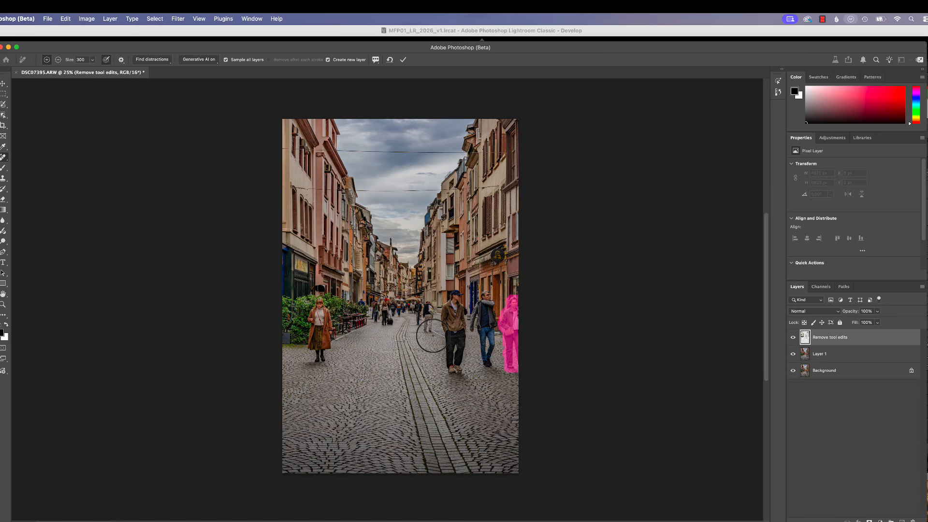
# Step: Reduce the Remove brush size to 175 and mark the background pedestrian behind the man in the brown jacket
pyautogui.press('super+plus')
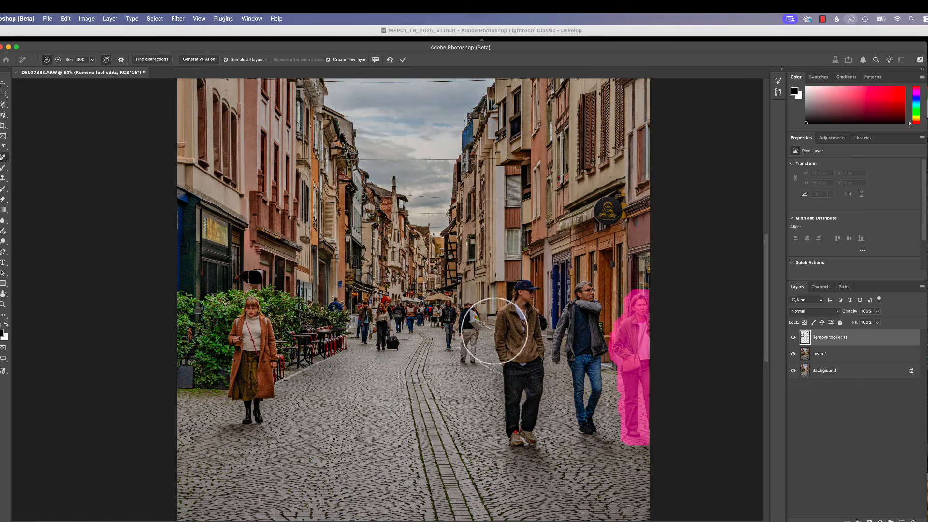
pyautogui.press('[')
pyautogui.press('[')
pyautogui.press('[')
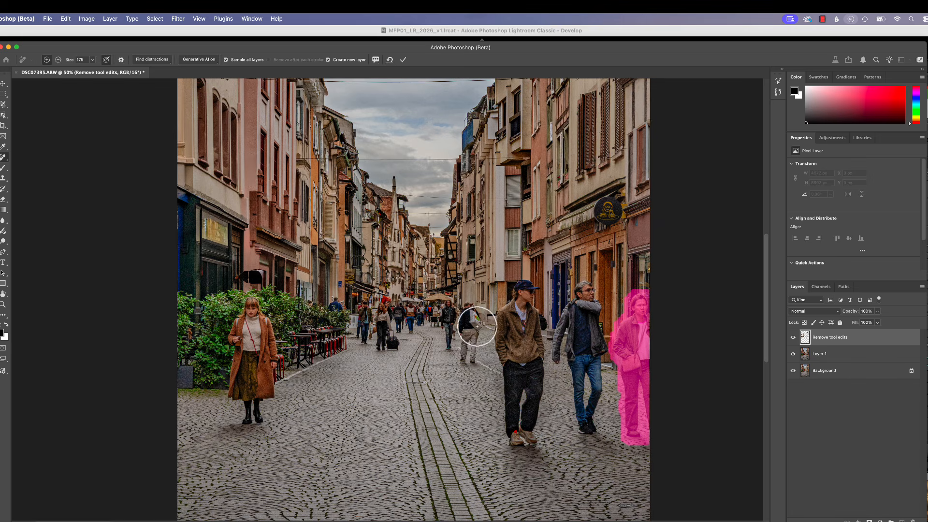
pyautogui.moveTo(467, 309)
pyautogui.mouseDown()
pyautogui.moveTo(464, 360)
pyautogui.moveTo(473, 357)
pyautogui.moveTo(472, 307)
pyautogui.mouseUp()
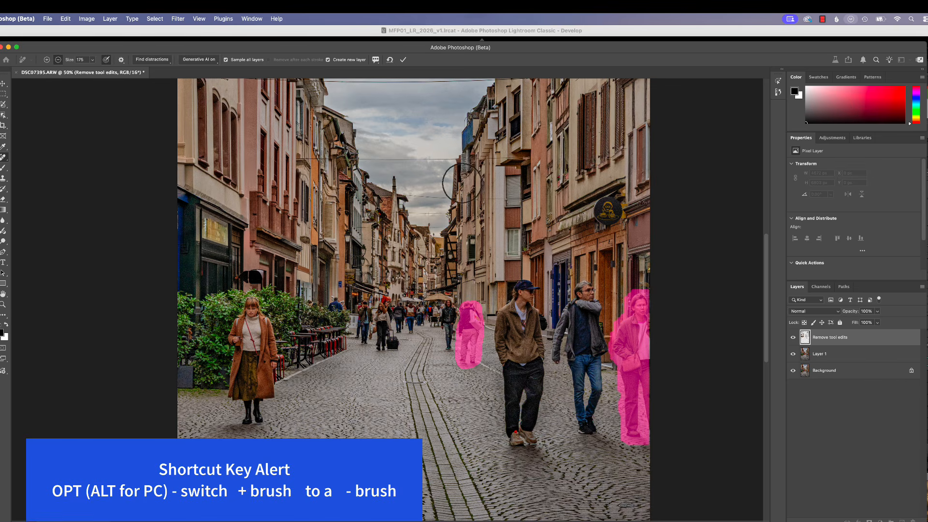
# Step: Subtract the woman at the photo's far right edge from the marked removal area
pyautogui.press('alt')
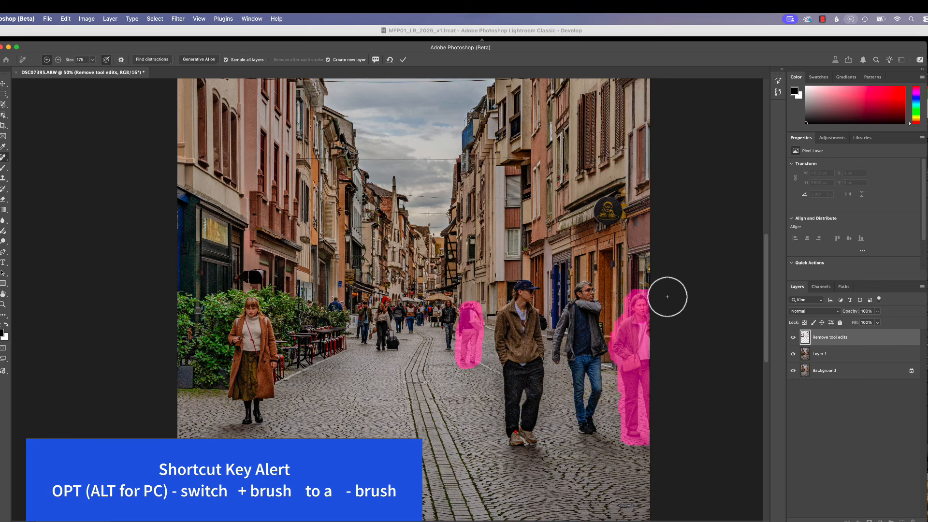
pyautogui.press('alt')
pyautogui.press('alt')
pyautogui.moveTo(667, 297)
pyautogui.mouseDown()
pyautogui.moveTo(635, 299)
pyautogui.moveTo(632, 346)
pyautogui.moveTo(625, 318)
pyautogui.moveTo(621, 358)
pyautogui.moveTo(627, 439)
pyautogui.moveTo(652, 434)
pyautogui.moveTo(638, 306)
pyautogui.moveTo(647, 290)
pyautogui.moveTo(627, 305)
pyautogui.moveTo(628, 315)
pyautogui.moveTo(646, 299)
pyautogui.moveTo(635, 373)
pyautogui.moveTo(639, 426)
pyautogui.moveTo(613, 319)
pyautogui.mouseUp()
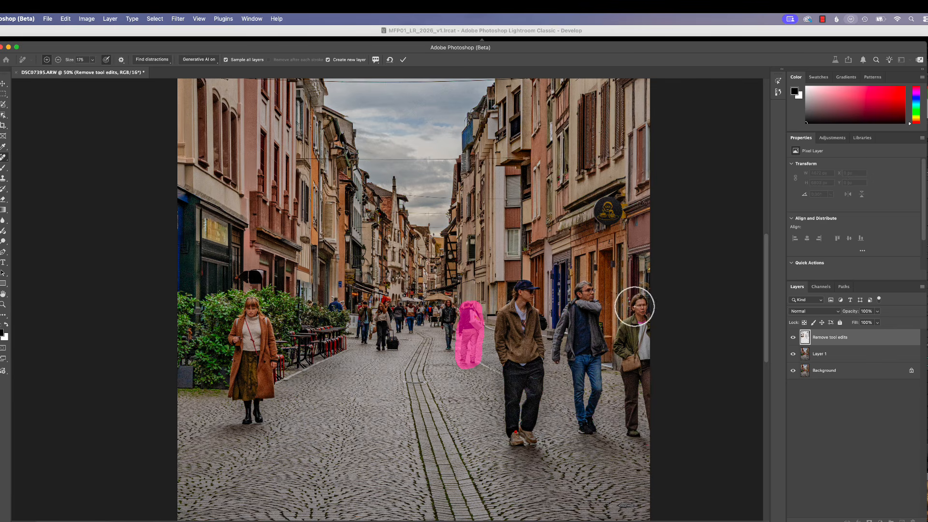
# Step: Brush over the woman at the photo's far right edge and remove both marked people
pyautogui.moveTo(634, 311)
pyautogui.mouseDown()
pyautogui.moveTo(619, 352)
pyautogui.moveTo(634, 435)
pyautogui.moveTo(647, 423)
pyautogui.moveTo(647, 300)
pyautogui.moveTo(637, 342)
pyautogui.moveTo(641, 423)
pyautogui.moveTo(635, 312)
pyautogui.mouseUp()
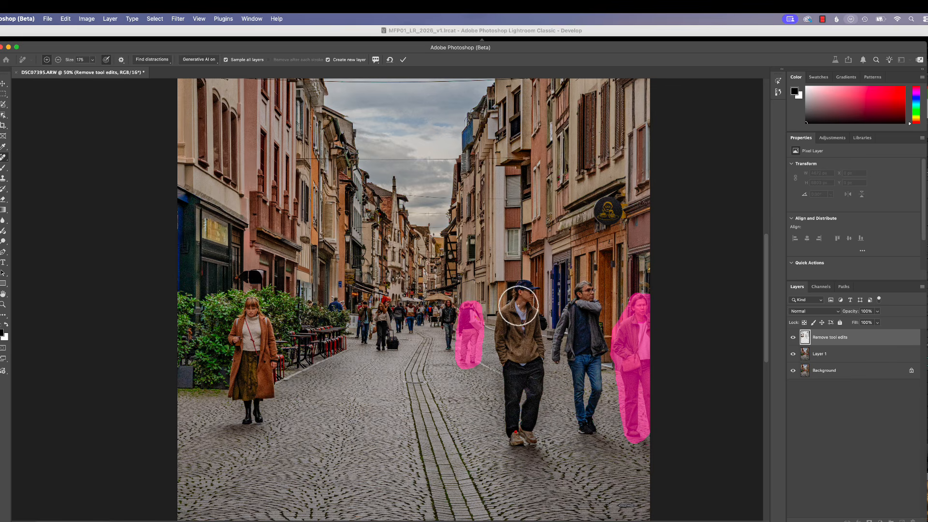
pyautogui.click(403, 60)
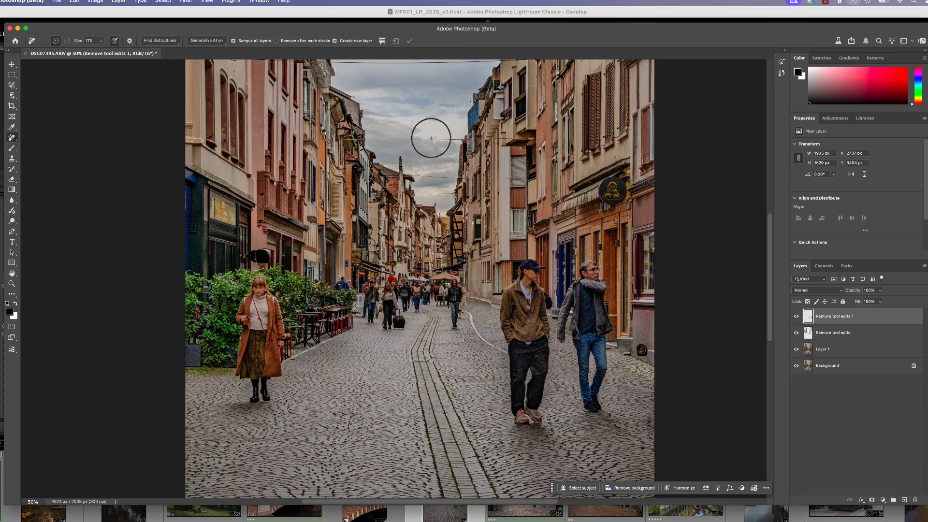
pyautogui.scroll(-1, 431, 137)
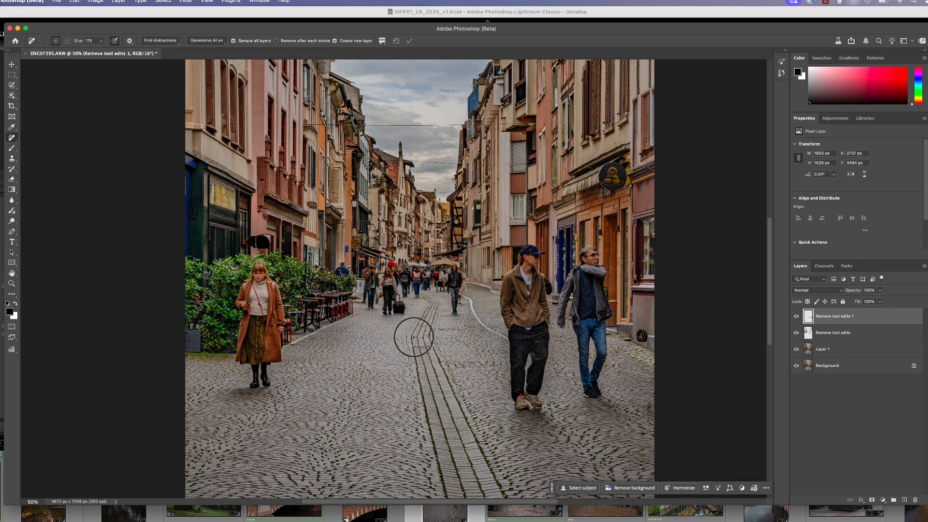
# Step: Remove the overhead wires and cables crossing the street photo with Find distractions
pyautogui.moveTo(421, 215); pyautogui.dragTo(420, 372)
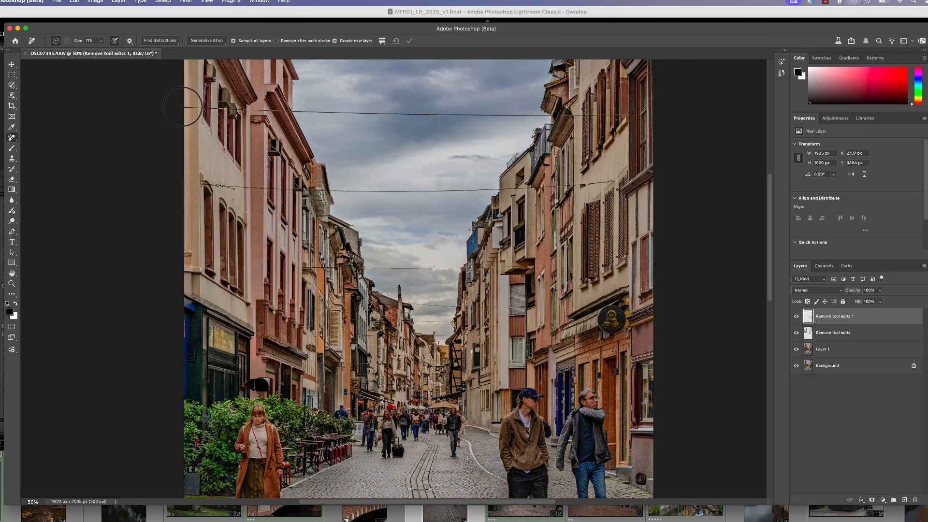
pyautogui.click(174, 42)
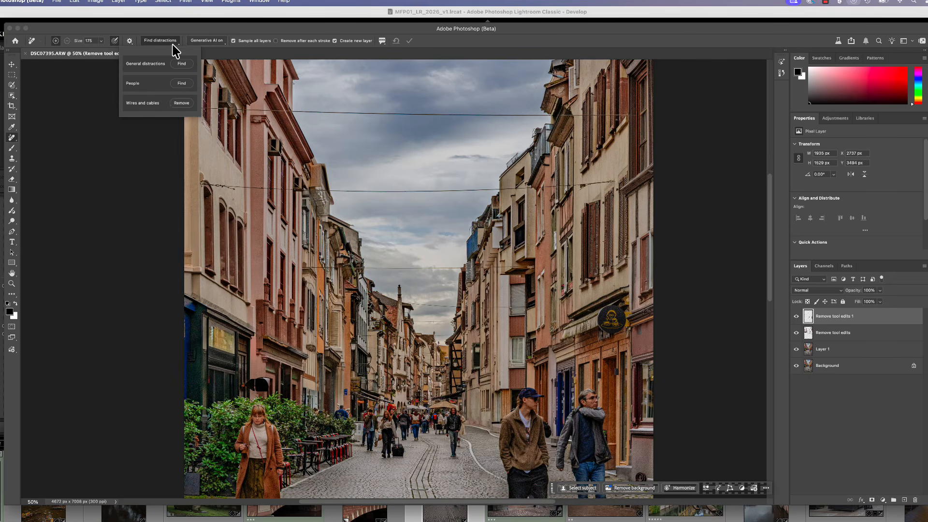
pyautogui.click(181, 103)
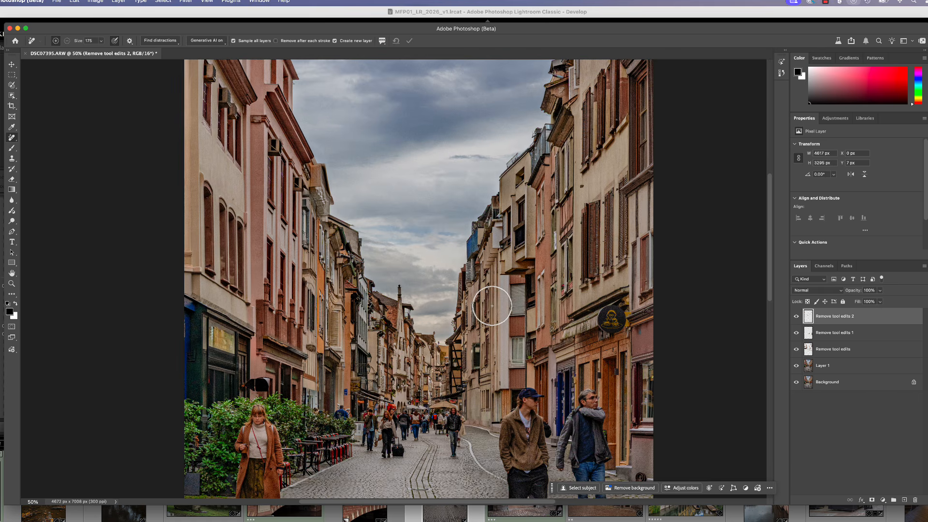
# Step: Compare the original and cleaned-up photo by repeatedly showing only Layer 1 and restoring all layers
pyautogui.scroll(-5, 491, 305)
pyautogui.press('super+minus')
pyautogui.press('super+minus')
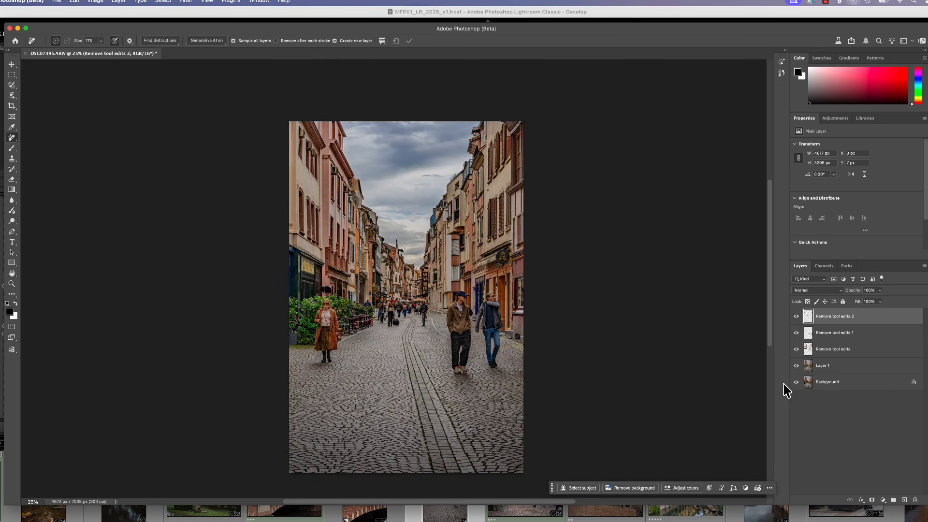
pyautogui.click(796, 381)
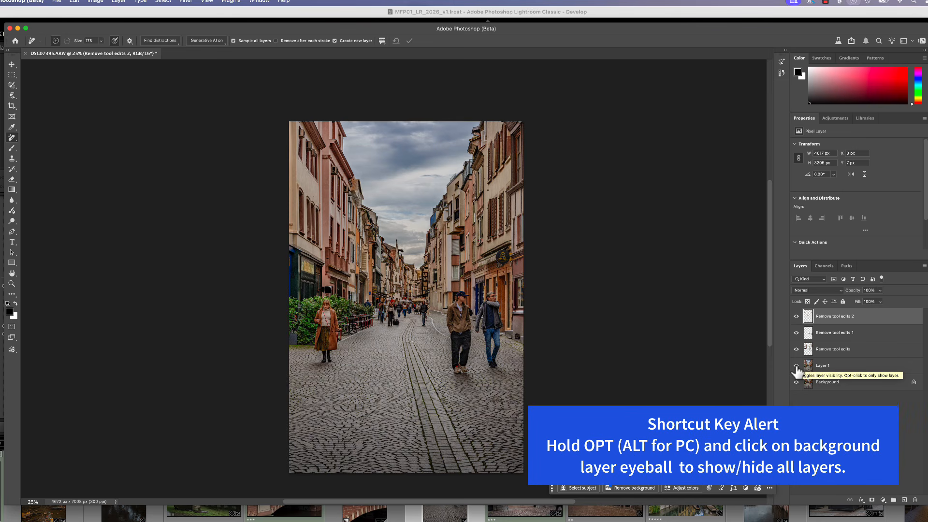
pyautogui.keyDown('alt'); pyautogui.click(795, 366); pyautogui.keyUp('alt')
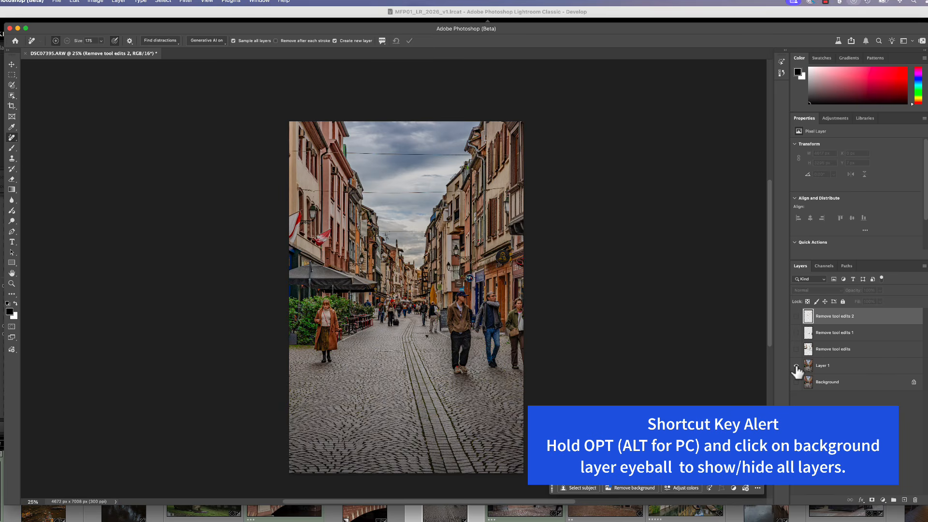
pyautogui.keyDown('alt'); pyautogui.click(796, 366); pyautogui.keyUp('alt')
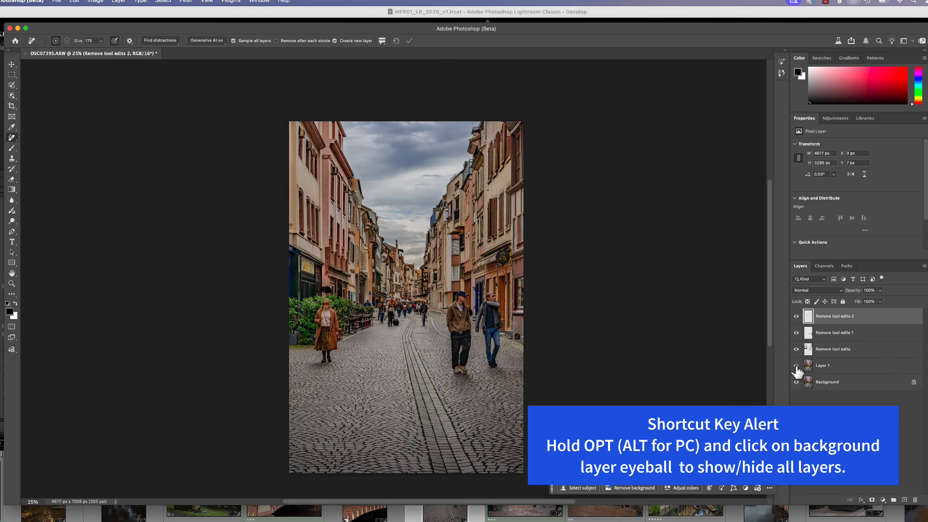
pyautogui.keyDown('alt'); pyautogui.click(796, 366); pyautogui.keyUp('alt')
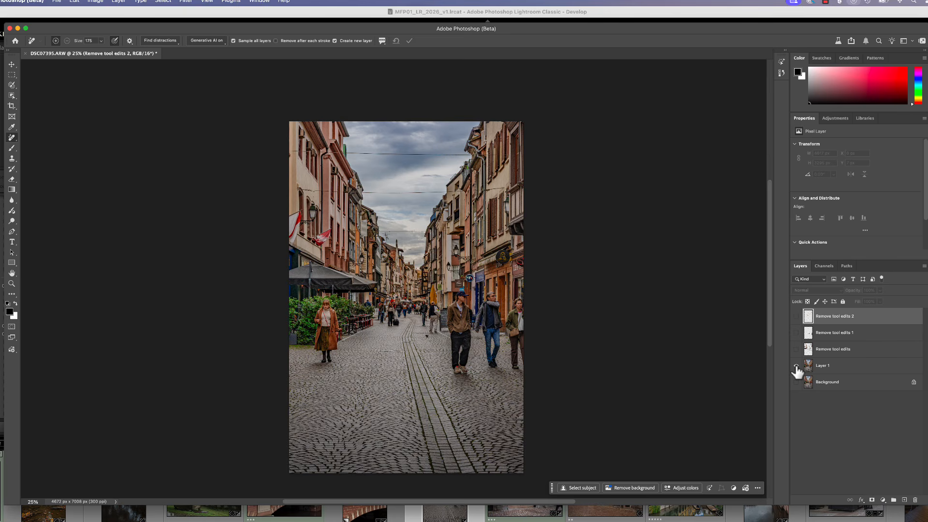
pyautogui.keyDown('alt'); pyautogui.click(796, 365); pyautogui.keyUp('alt')
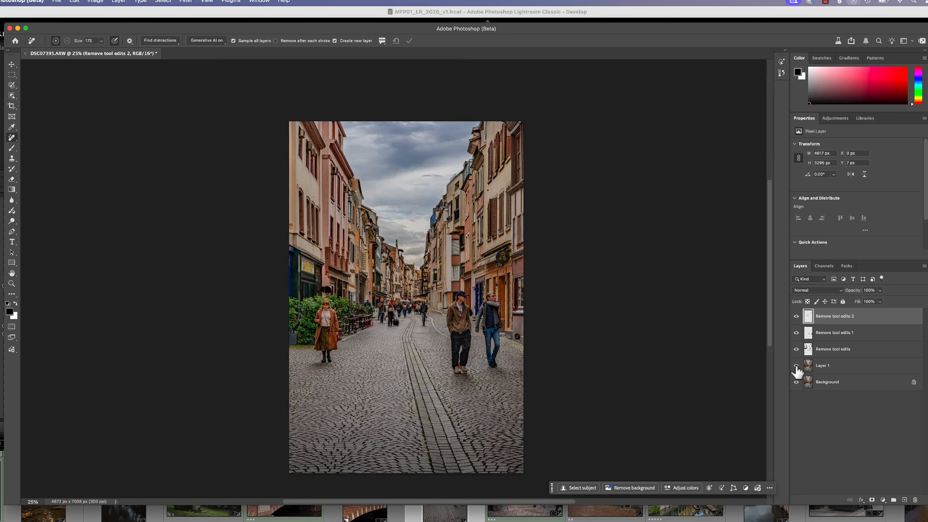
pyautogui.keyDown('alt'); pyautogui.click(796, 366); pyautogui.keyUp('alt')
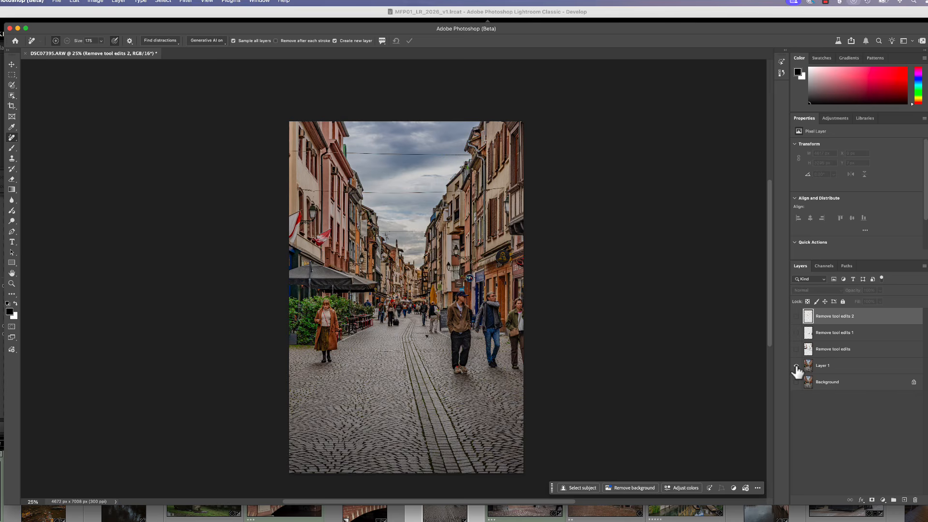
pyautogui.keyDown('alt'); pyautogui.click(796, 366); pyautogui.keyUp('alt')
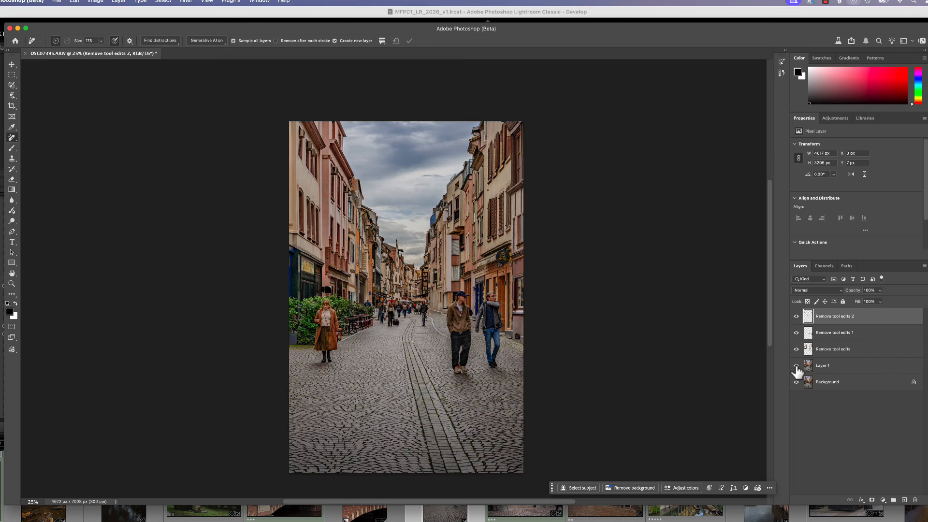
pyautogui.keyDown('alt'); pyautogui.click(796, 366); pyautogui.keyUp('alt')
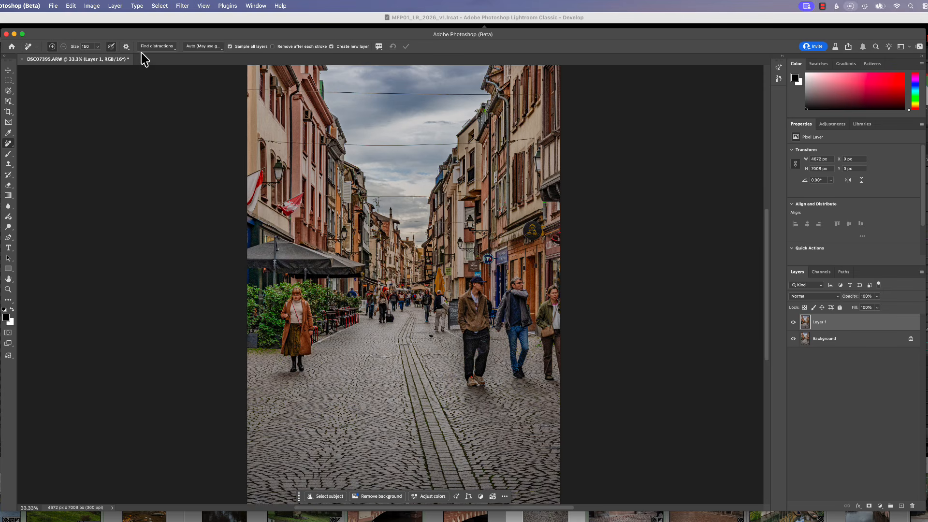
# Step: Detect the general distractions in the unedited street photo
pyautogui.click(159, 47)
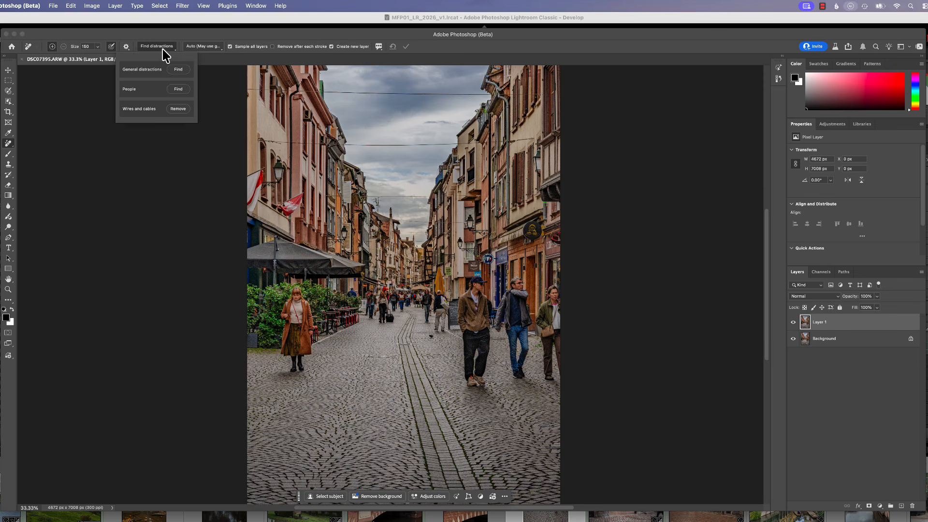
pyautogui.click(179, 70)
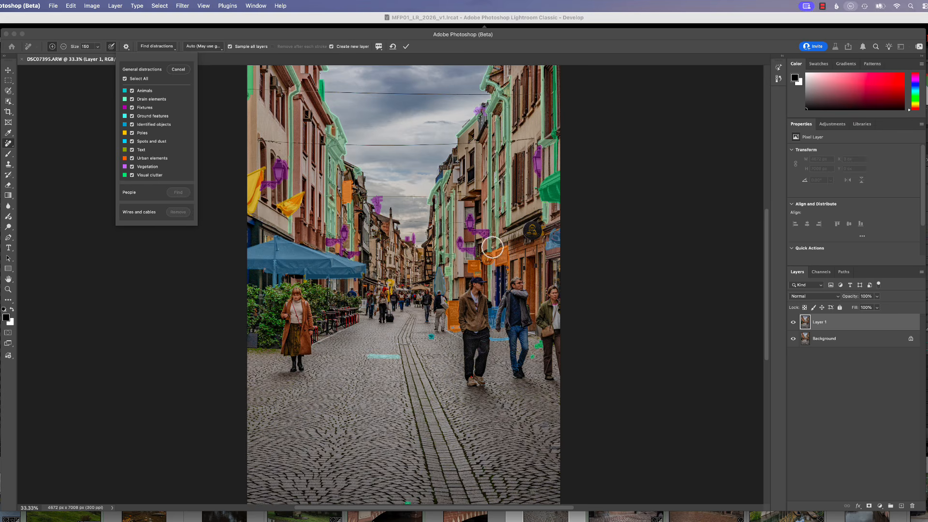
# Step: Toggle the Identified objects category off and on, leaving it included, and set the Remove brush to subtract from the marked areas
pyautogui.click(132, 124)
pyautogui.click(132, 125)
pyautogui.click(132, 125)
pyautogui.click(132, 124)
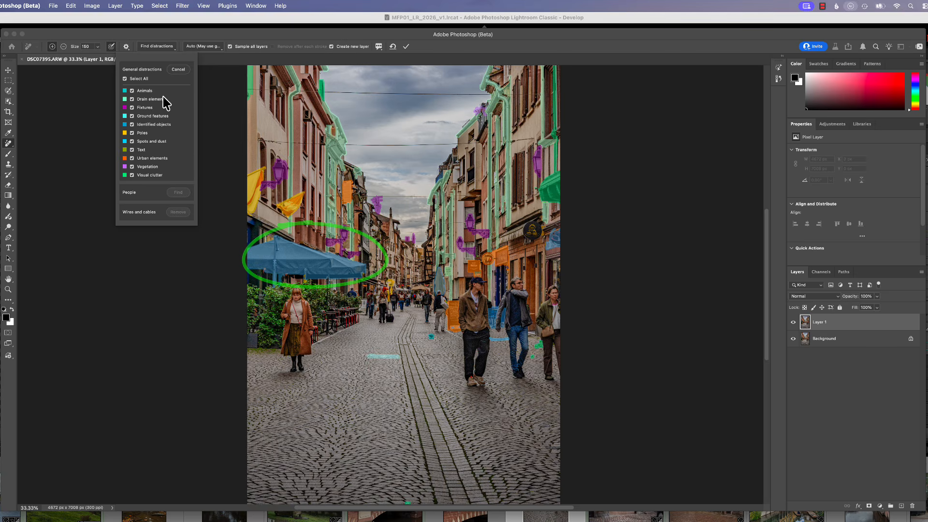
pyautogui.click(63, 46)
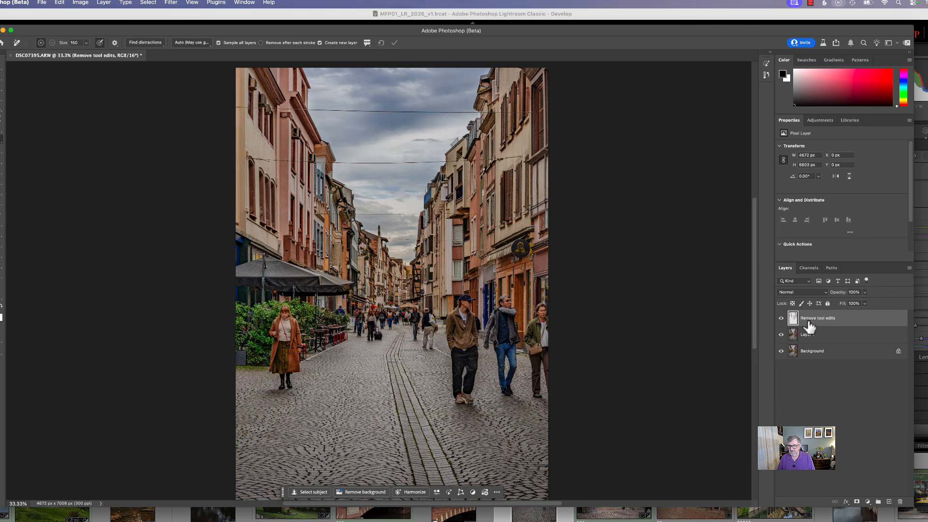
# Step: Compare the photo with and without the removals by hiding and showing the Remove tool edits layer
pyautogui.click(781, 318)
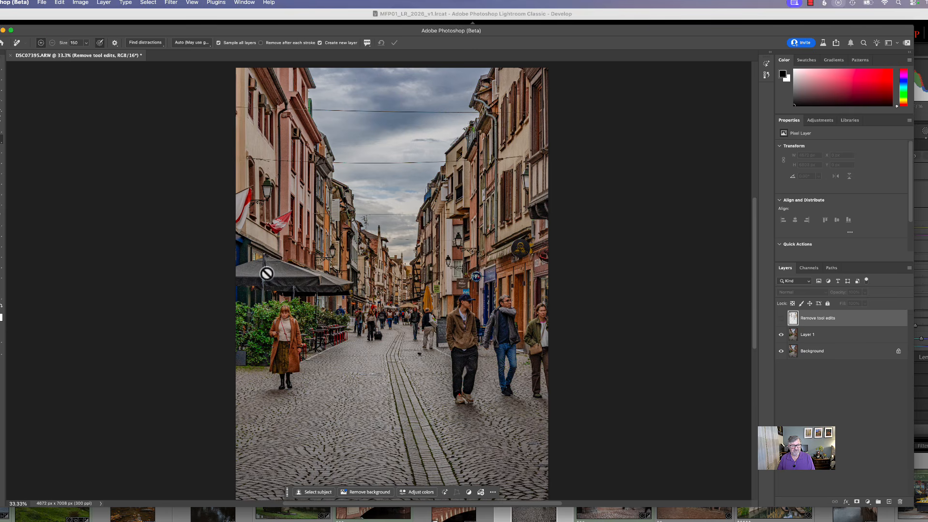
pyautogui.click(781, 318)
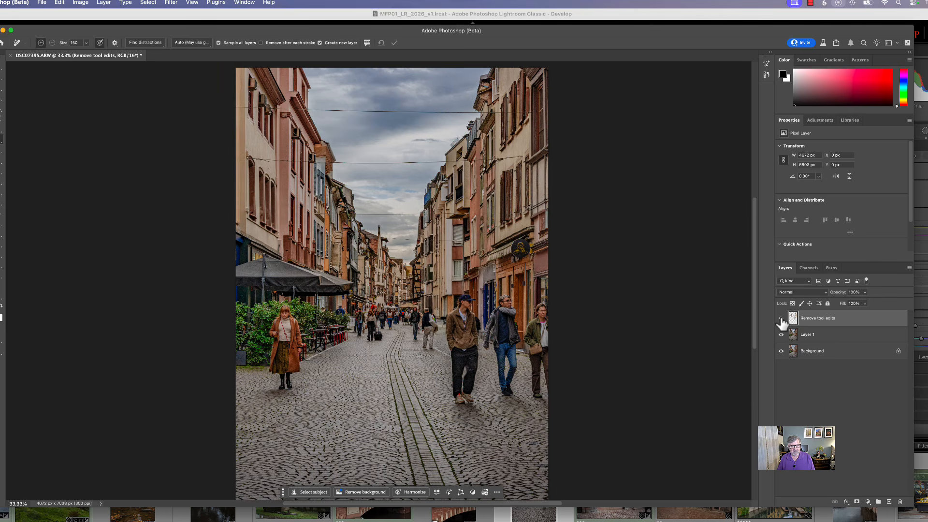
pyautogui.click(781, 319)
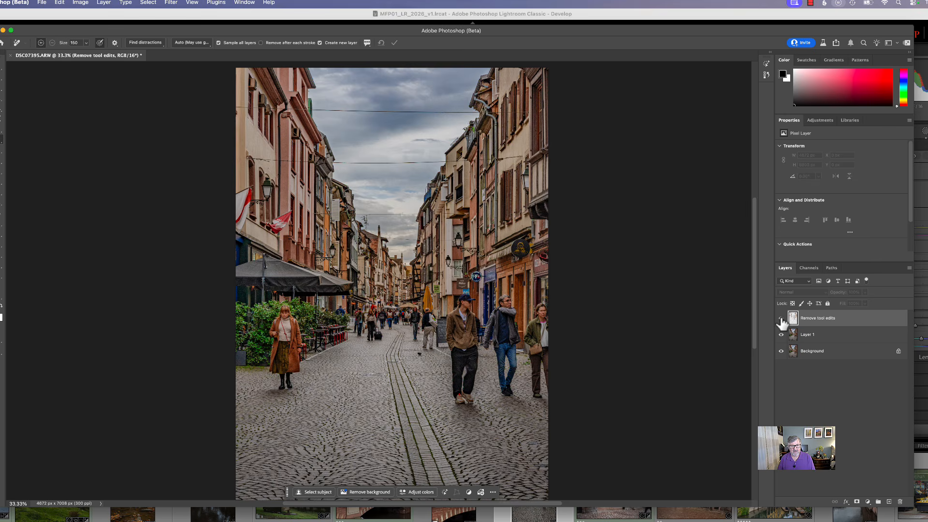
pyautogui.click(781, 318)
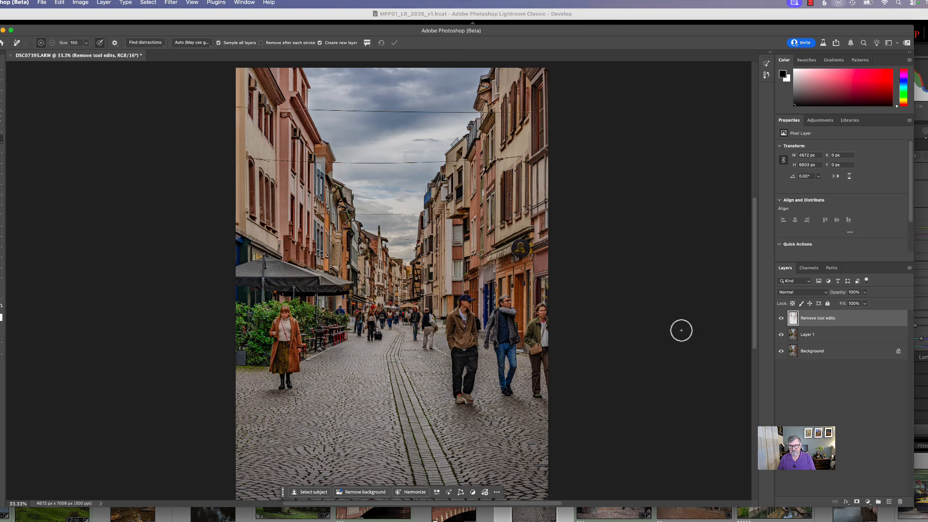
pyautogui.click(781, 319)
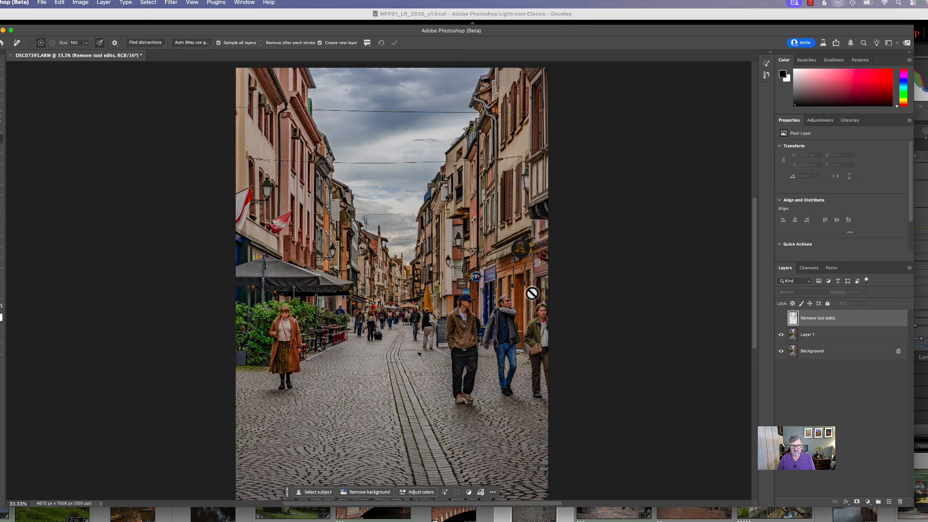
pyautogui.click(781, 319)
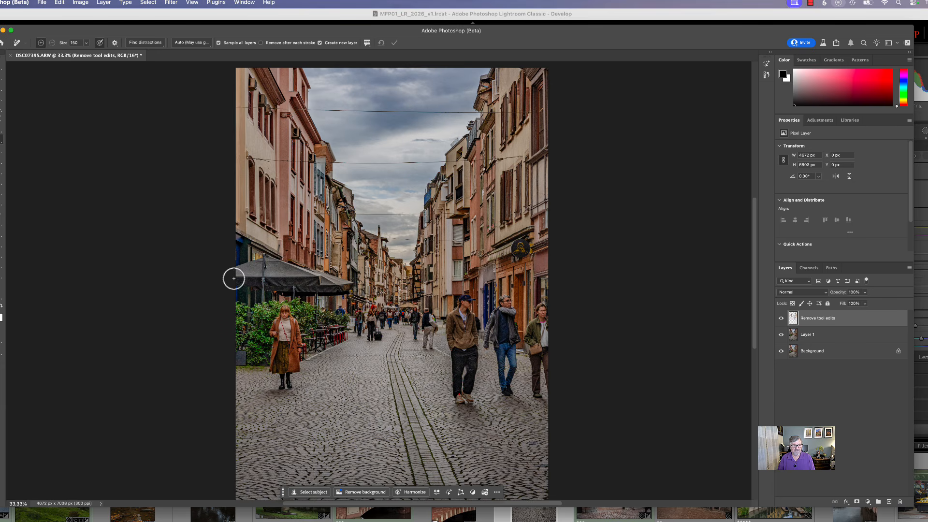
# Step: Detect the people in the photo with Find distractions
pyautogui.scroll(-5, 328, 282)
pyautogui.scroll(5, 328, 282)
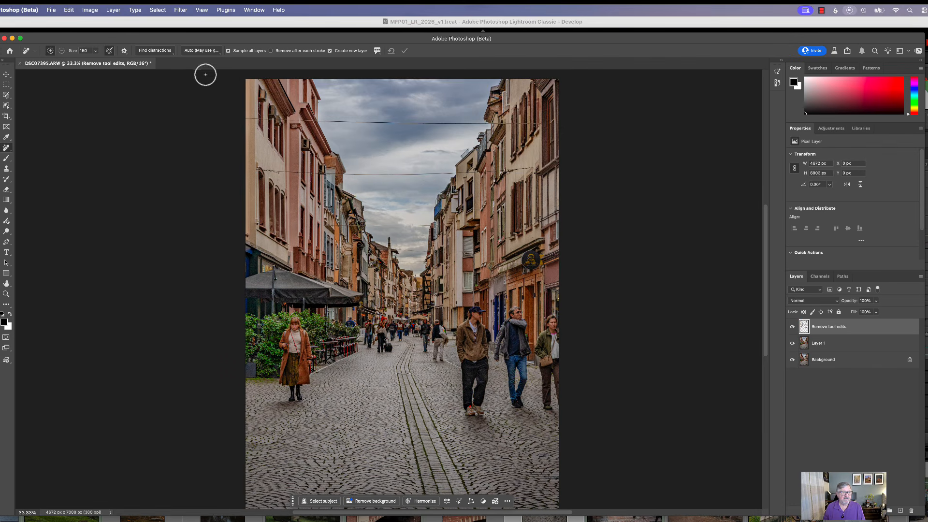
pyautogui.click(172, 53)
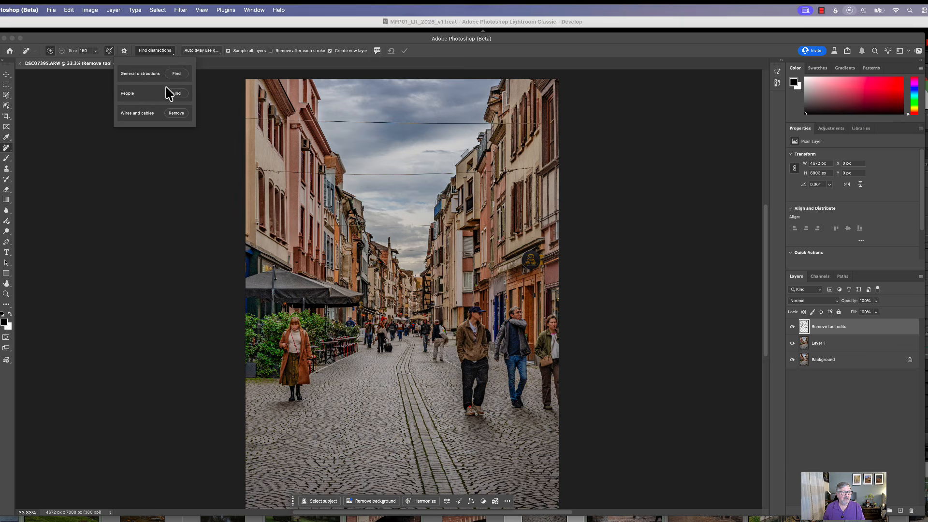
pyautogui.click(177, 93)
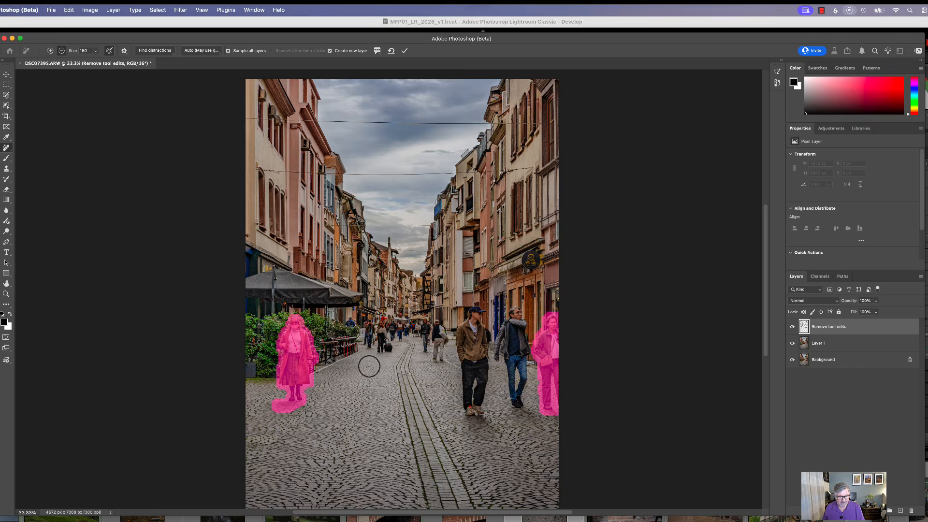
# Step: Subtract the woman in the orange coat from the marked people and remove the woman at the photo's far right edge
pyautogui.scroll(-3, 365, 364)
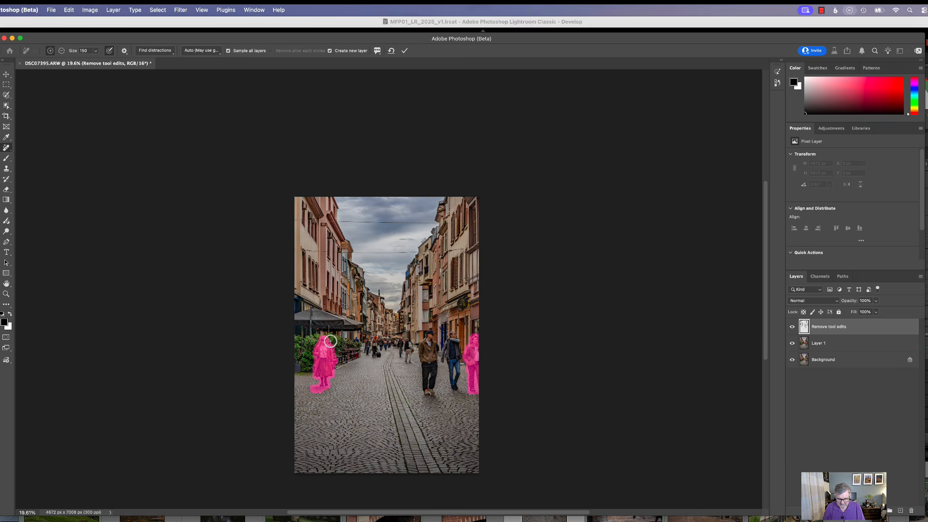
pyautogui.scroll(3, 330, 342)
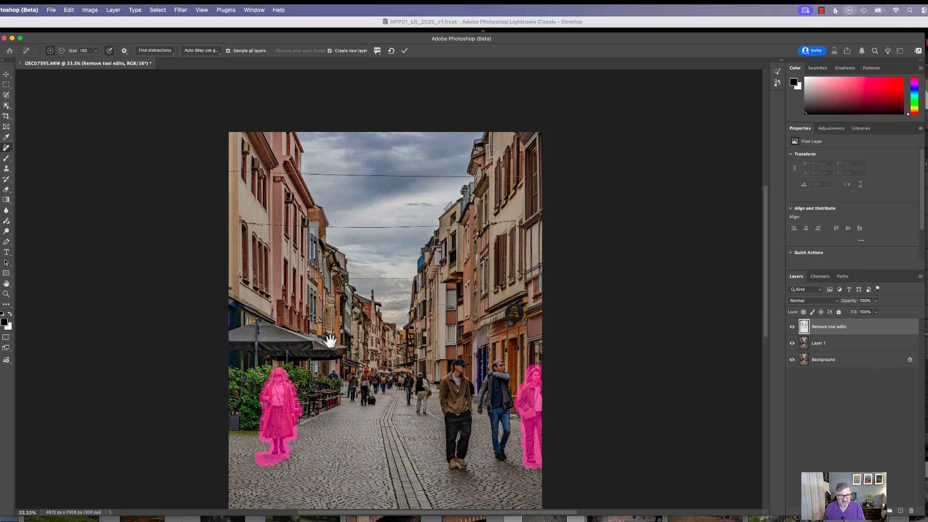
pyautogui.moveTo(330, 340)
pyautogui.mouseDown()
pyautogui.moveTo(346, 360)
pyautogui.moveTo(359, 253)
pyautogui.mouseUp()
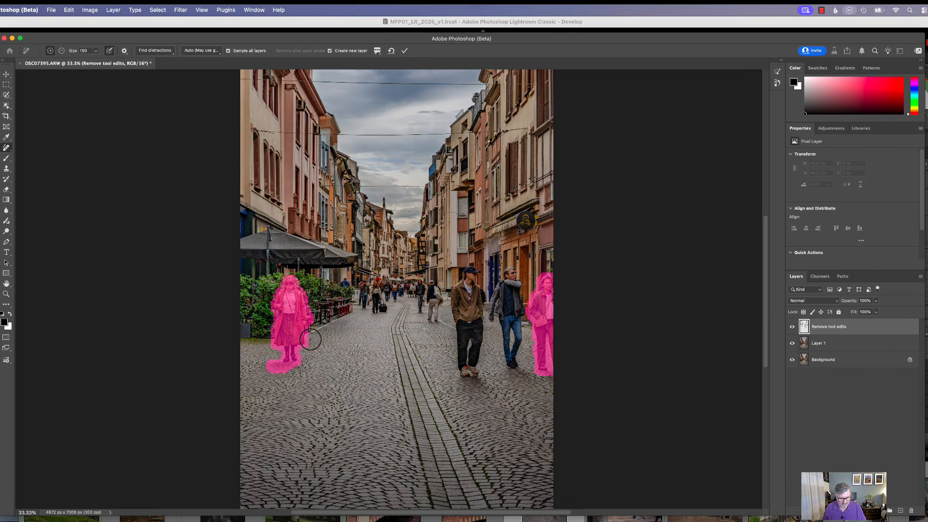
pyautogui.press('alt')
pyautogui.moveTo(278, 292)
pyautogui.mouseDown()
pyautogui.moveTo(268, 367)
pyautogui.moveTo(271, 317)
pyautogui.moveTo(273, 371)
pyautogui.moveTo(291, 343)
pyautogui.moveTo(283, 382)
pyautogui.moveTo(307, 335)
pyautogui.moveTo(301, 359)
pyautogui.moveTo(302, 292)
pyautogui.moveTo(305, 330)
pyautogui.moveTo(310, 295)
pyautogui.moveTo(310, 333)
pyautogui.moveTo(292, 273)
pyautogui.moveTo(296, 322)
pyautogui.moveTo(285, 323)
pyautogui.moveTo(284, 308)
pyautogui.moveTo(271, 325)
pyautogui.mouseUp()
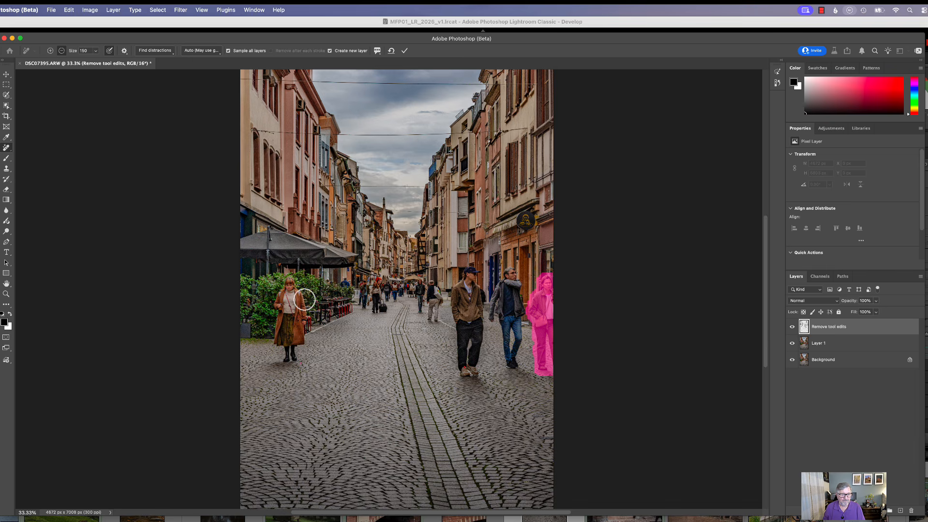
pyautogui.click(405, 52)
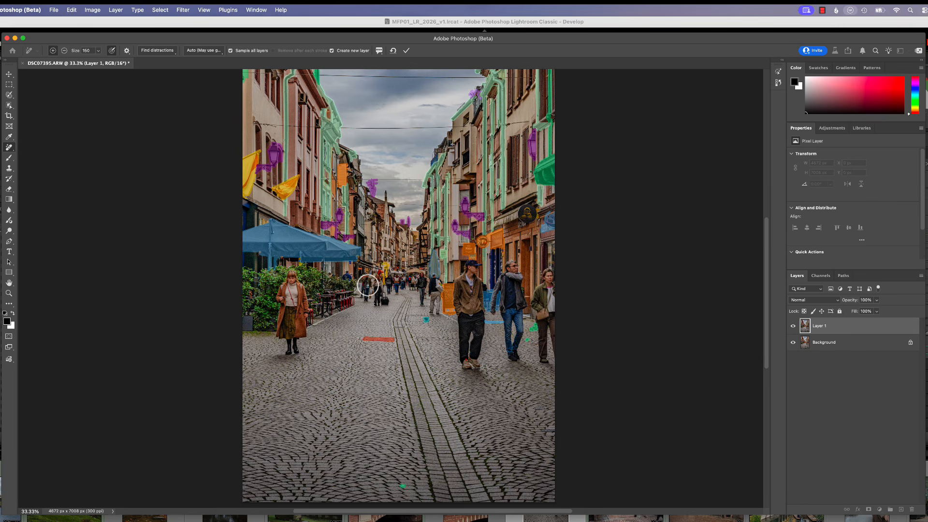
# Step: Set the overlay color of the Drain elements category in General distractions to red, hex e12709
pyautogui.click(158, 54)
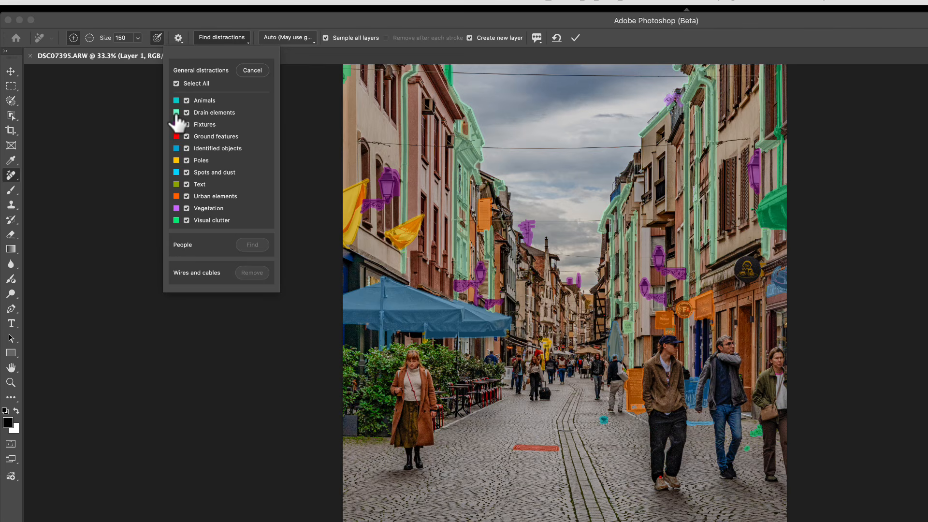
pyautogui.click(176, 114)
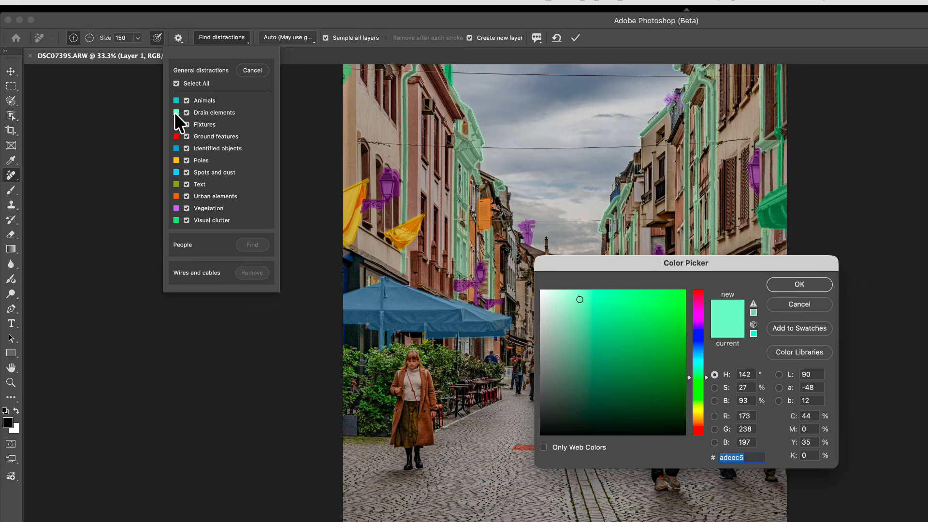
pyautogui.click(700, 430)
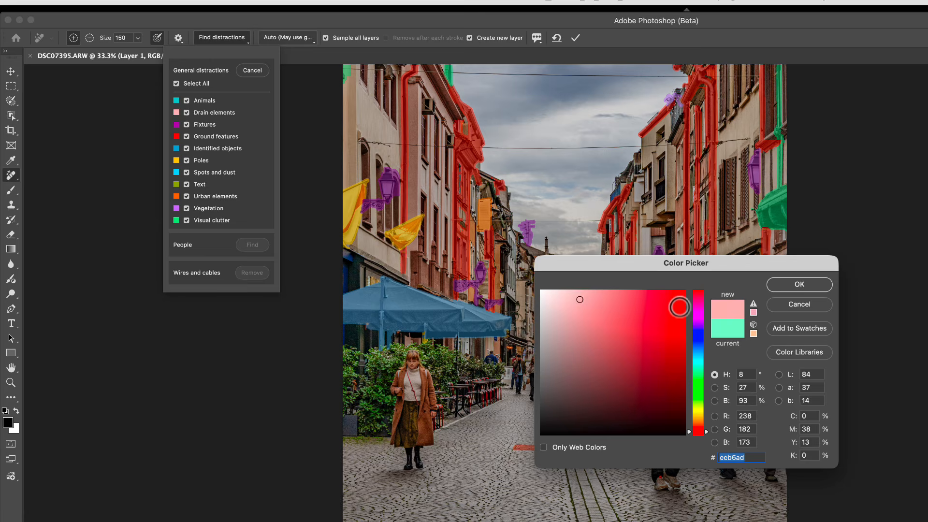
pyautogui.click(679, 307)
pyautogui.click(799, 285)
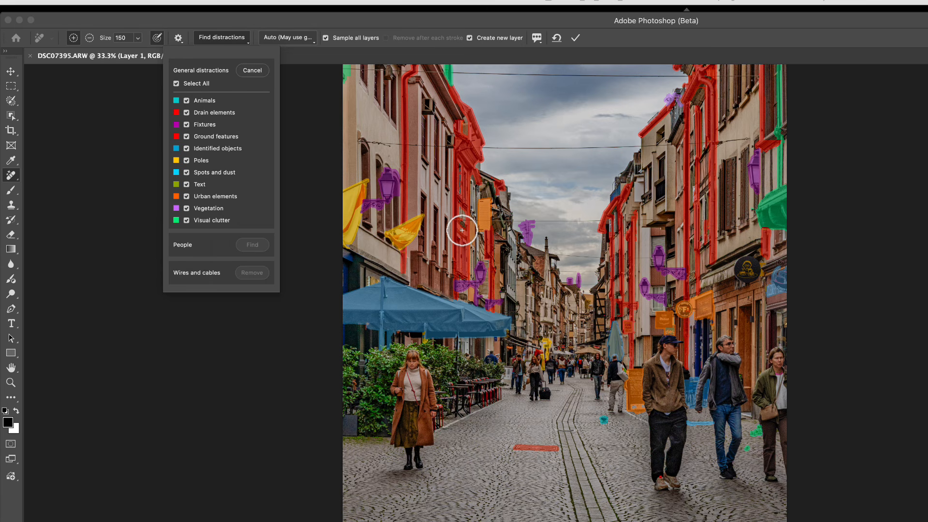
# Step: Change the overlay color of the Drain elements category in General distractions to a lighter red, hex e4634e
pyautogui.click(177, 112)
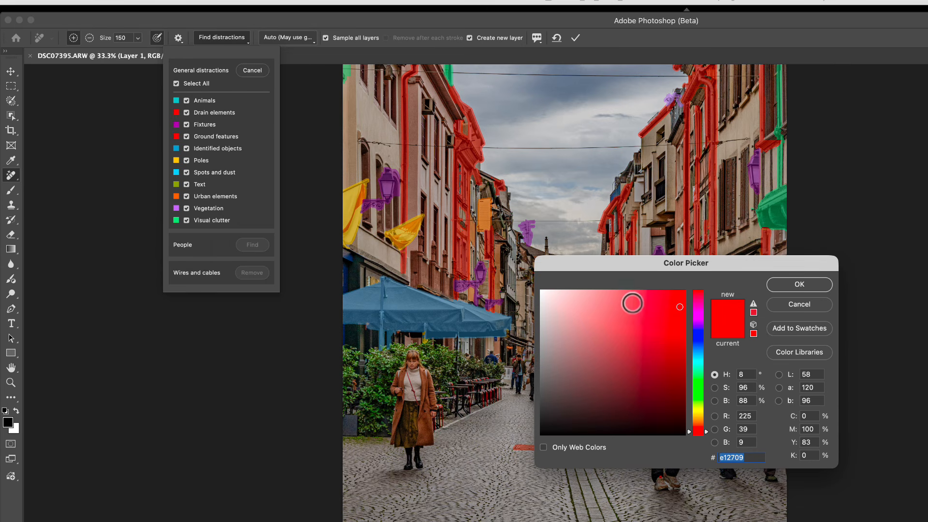
pyautogui.click(612, 305)
pyautogui.moveTo(612, 305)
pyautogui.mouseDown()
pyautogui.moveTo(599, 305)
pyautogui.moveTo(636, 305)
pyautogui.mouseUp()
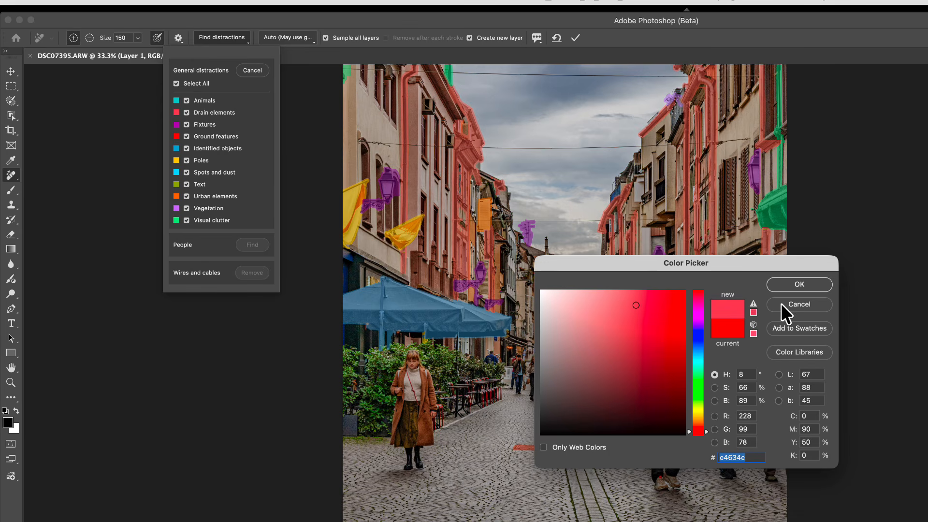
pyautogui.click(799, 285)
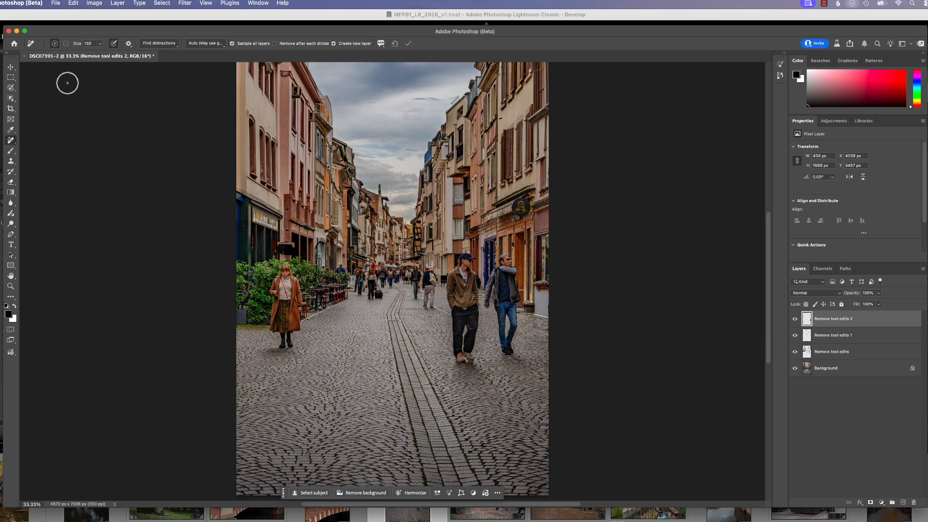
# Step: Save the layered photo with its Remove tool edits so it returns to Lightroom Classic
pyautogui.click(58, 4)
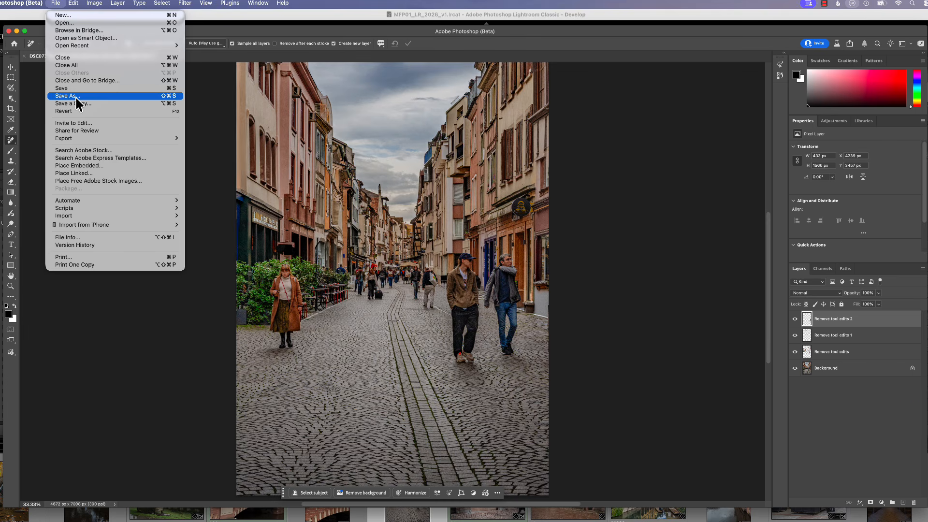
pyautogui.click(223, 258)
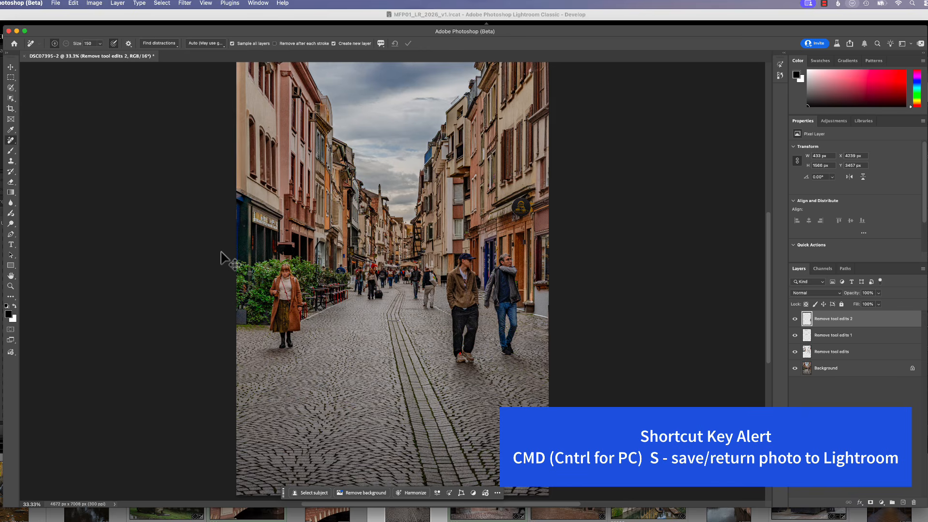
pyautogui.press('super+s')
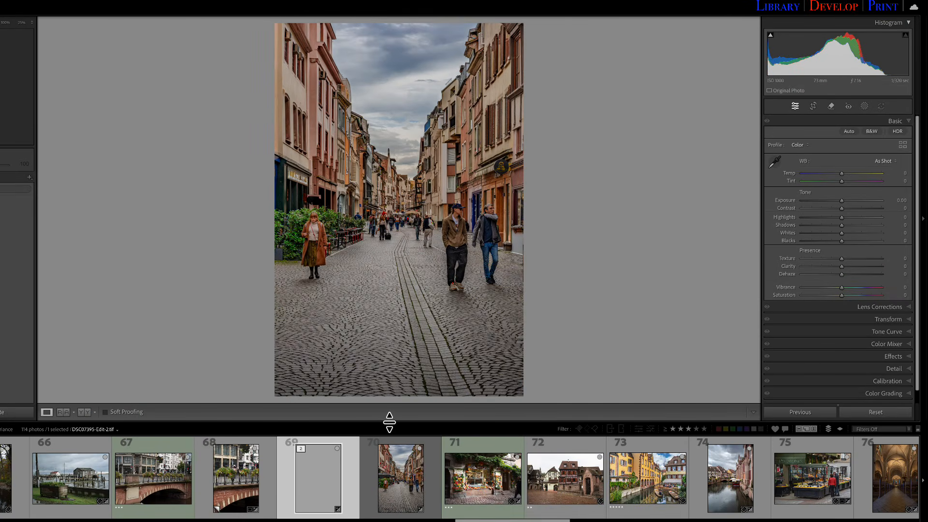
# Step: In Lightroom Classic, compare the original DSC07395.ARW side by side with the edited DSC07395-Edit-2.tif
pyautogui.click(432, 478)
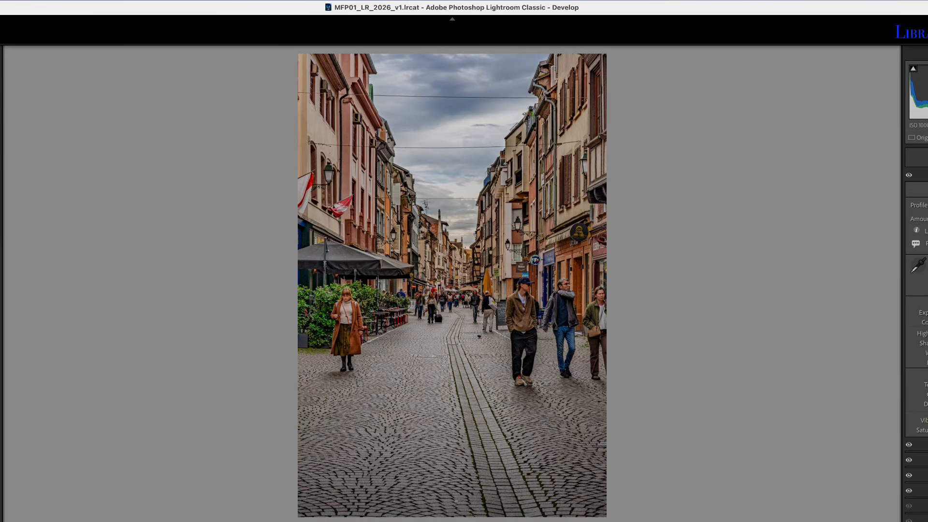
pyautogui.press('c')
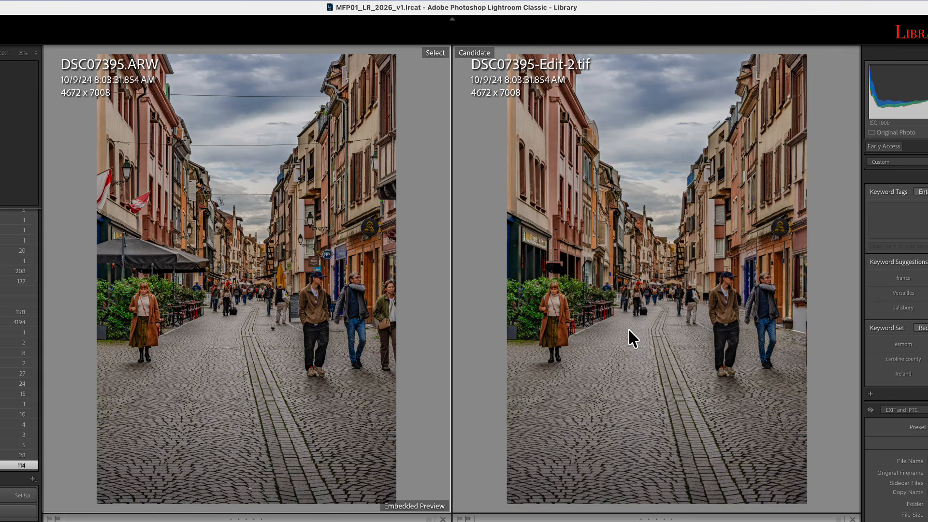